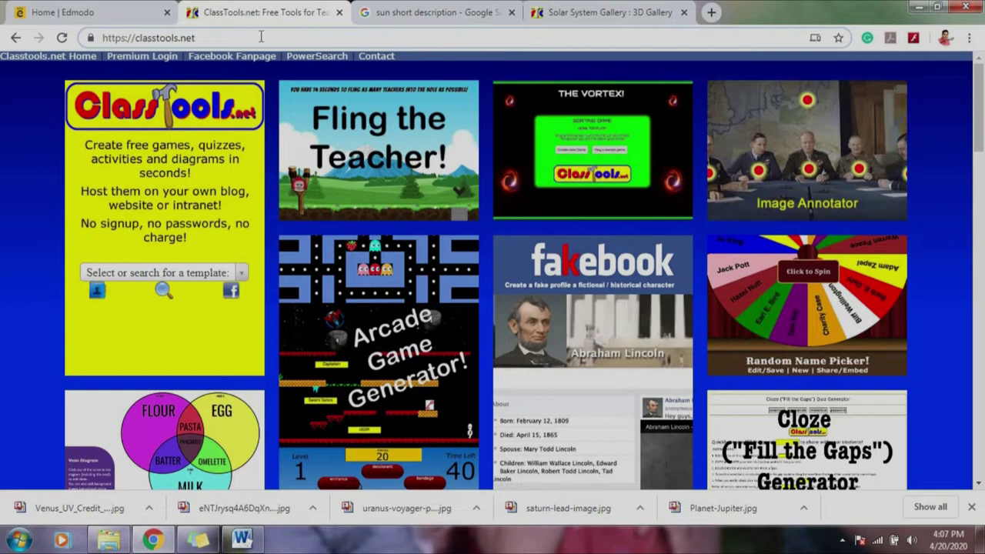
Reload the classtools.net home page from the address bar.
click(83, 37)
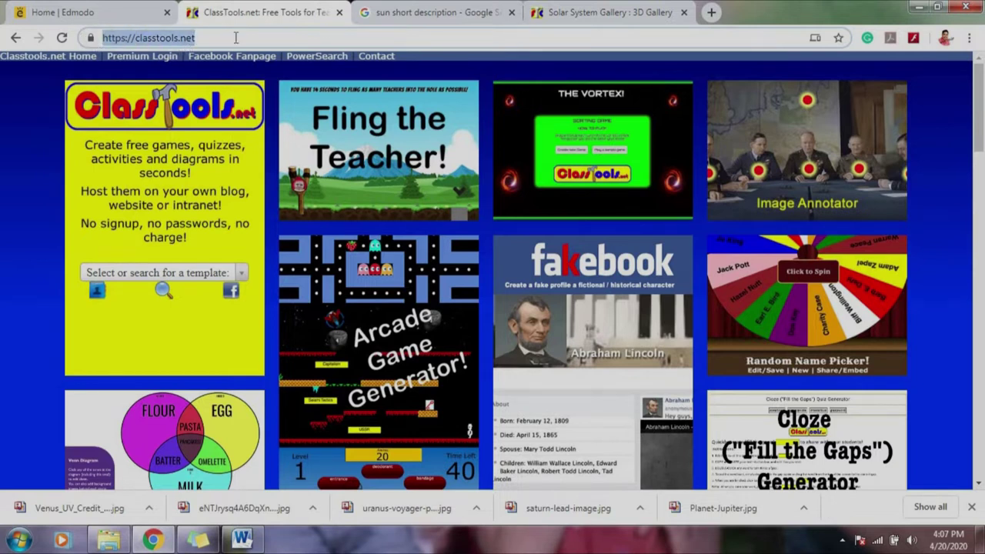
click(282, 37)
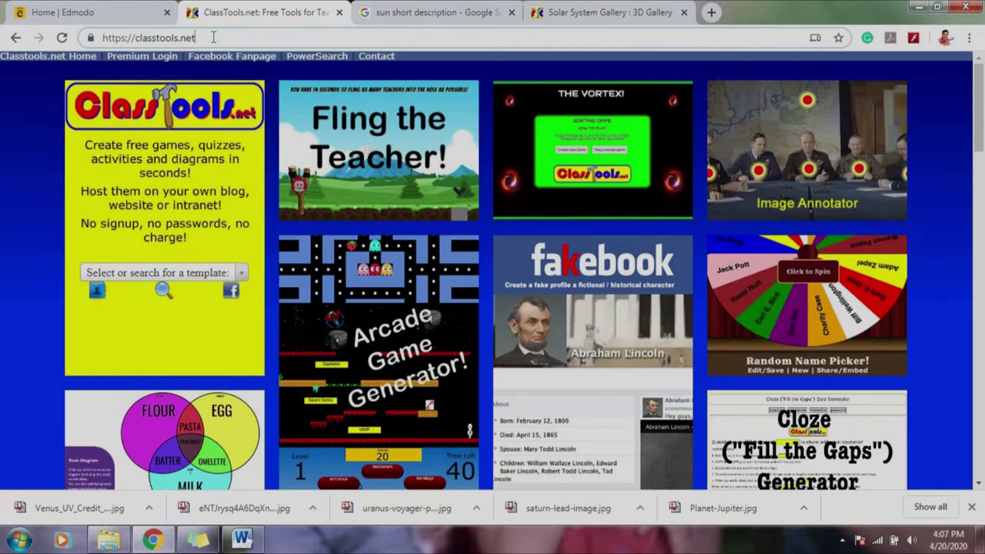
drag(194, 38, 77, 40)
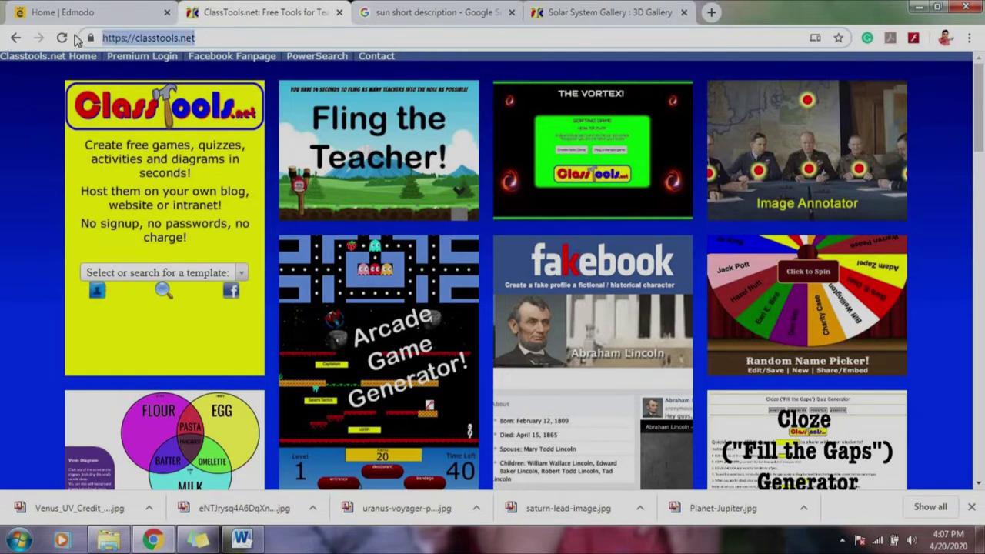
text(class)
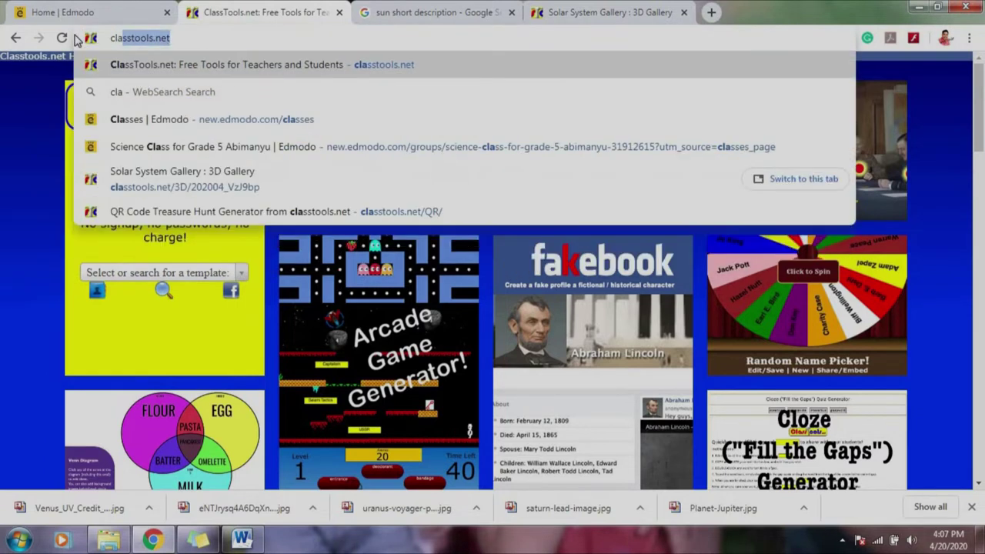
key(Return)
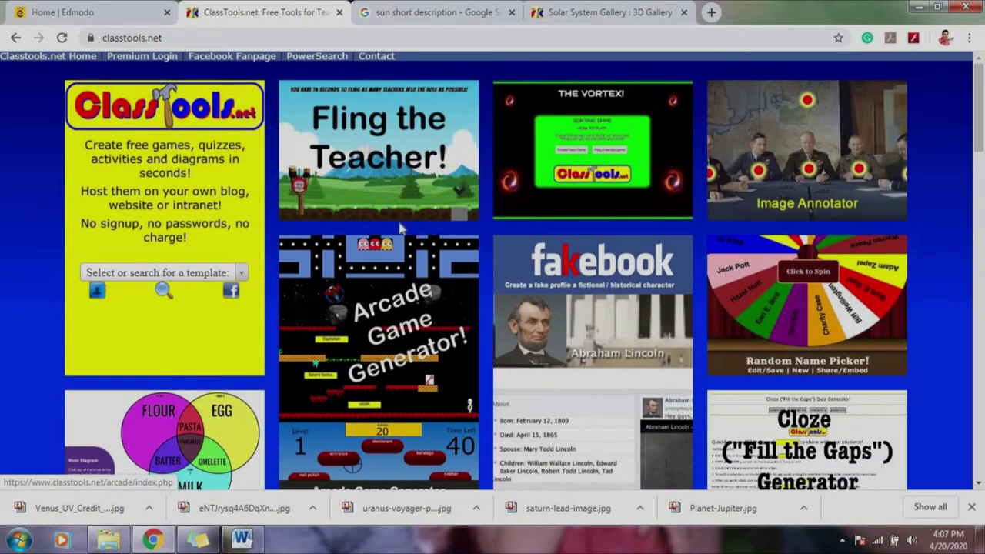
Scroll down the template tiles and open the 3D Gallery tool.
scroll(369, 220, down, 8)
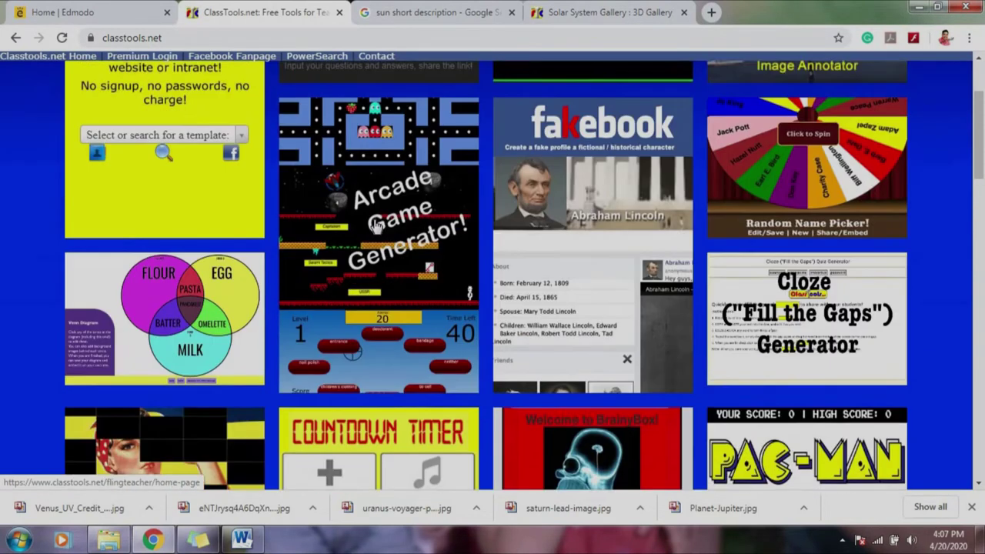
scroll(531, 308, down, 9)
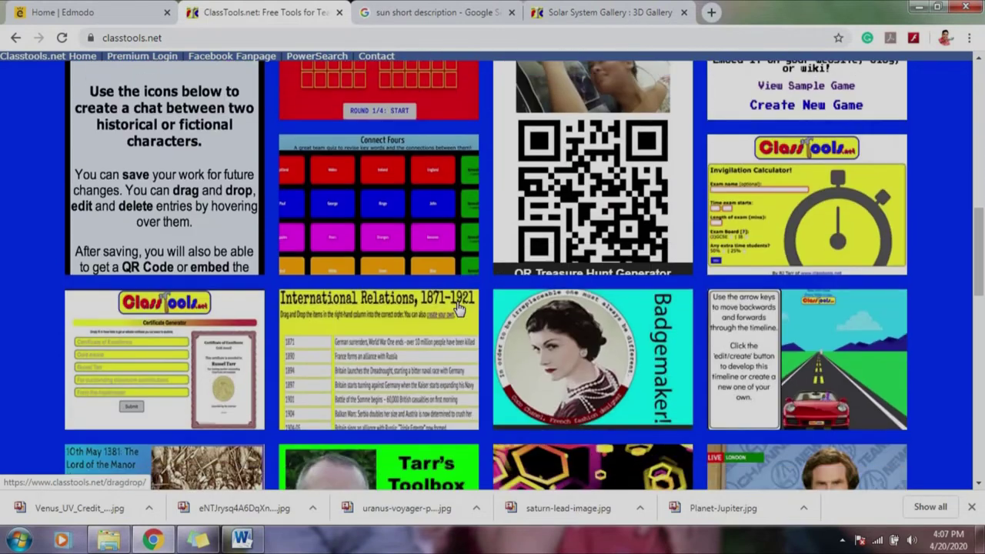
scroll(322, 325, down, 4)
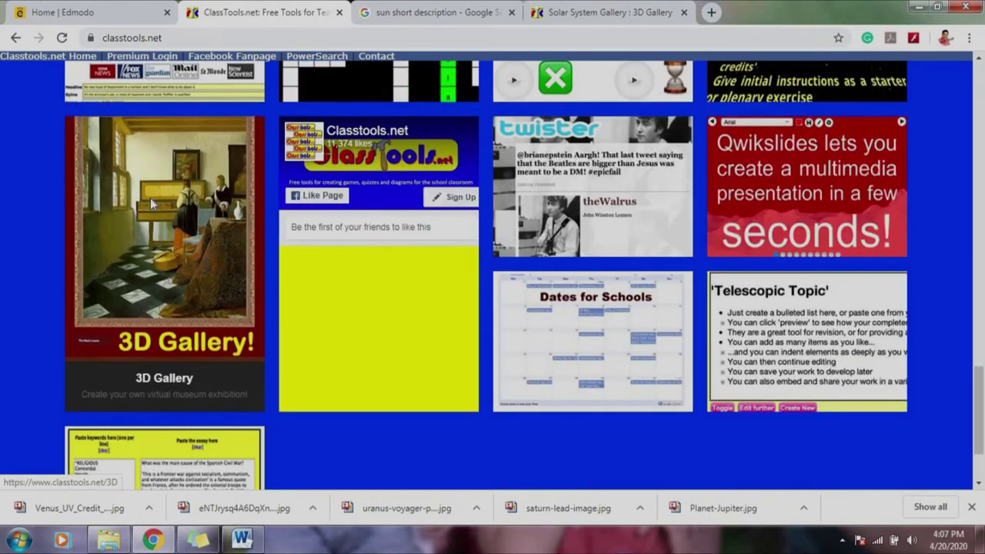
click(151, 201)
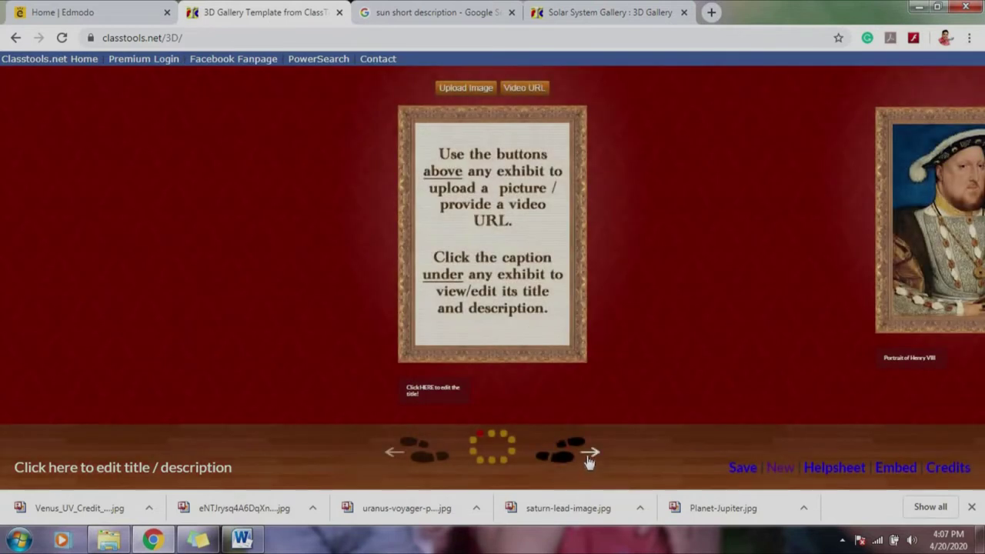
Walk past every sample painting back to Henry VIII, then bring up the Solar System Gallery.
click(589, 460)
click(589, 460)
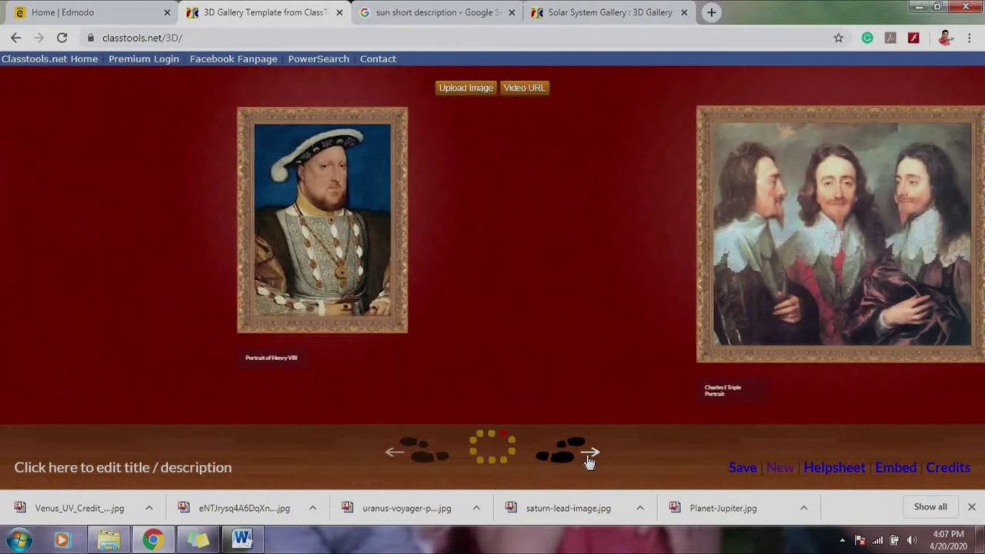
click(589, 460)
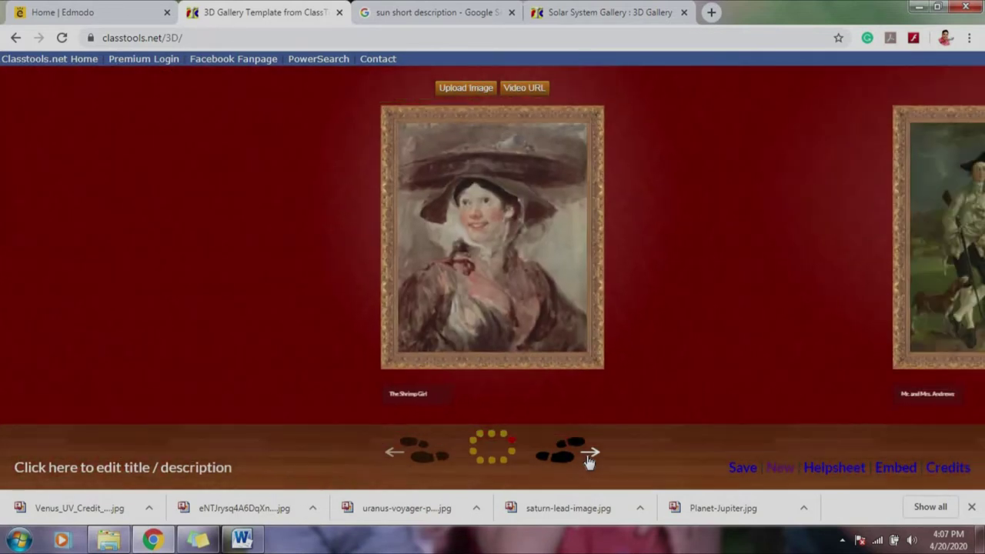
click(589, 460)
click(589, 460)
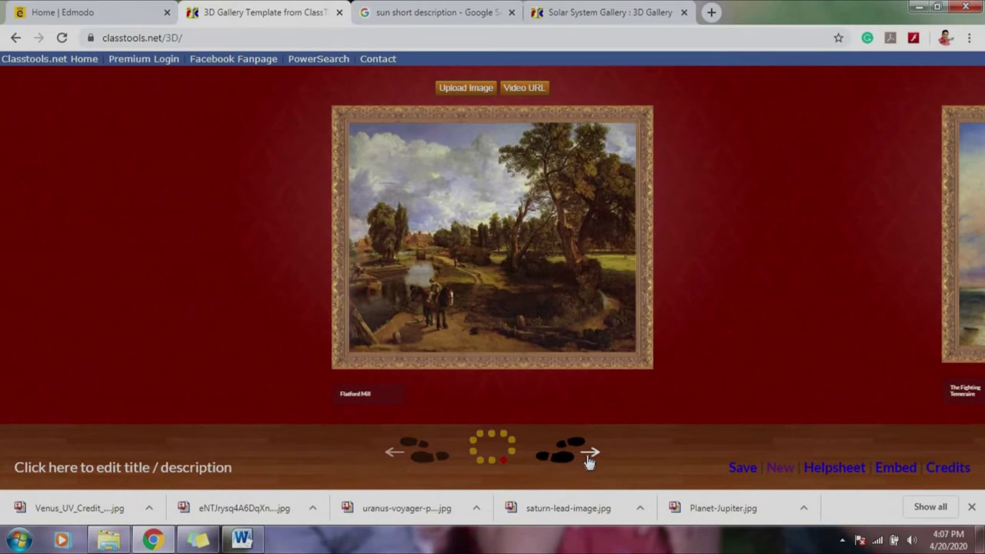
click(589, 461)
click(589, 461)
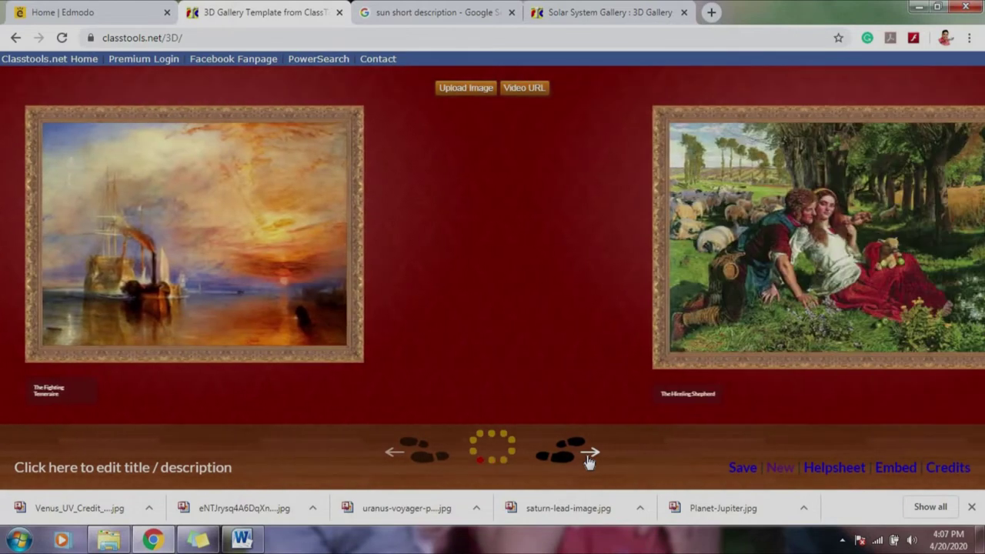
click(589, 461)
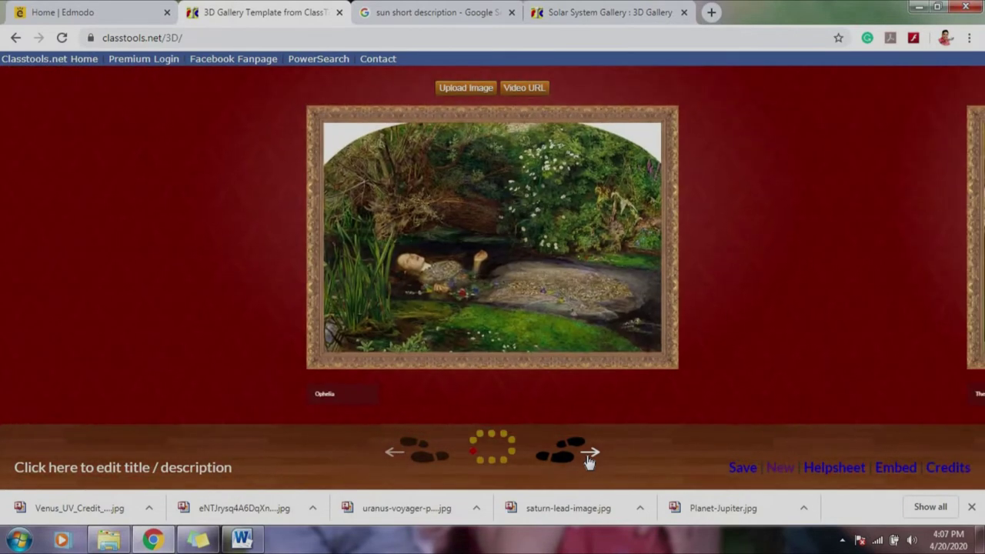
click(589, 460)
click(589, 460)
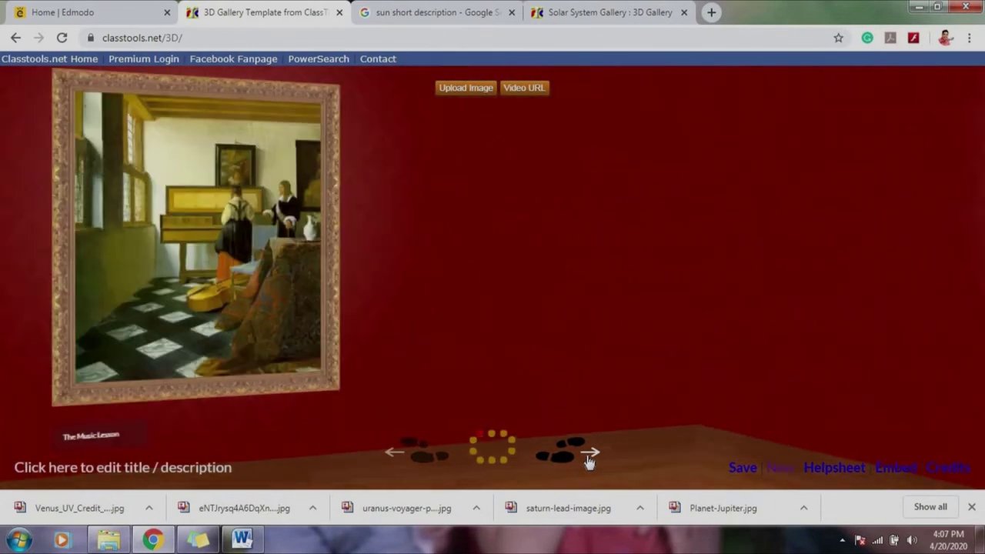
click(589, 460)
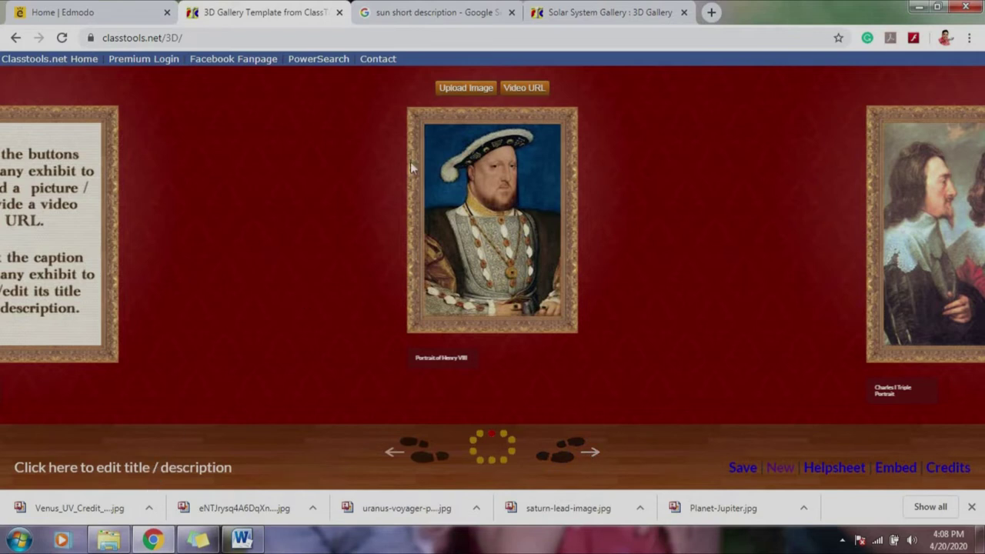
click(630, 10)
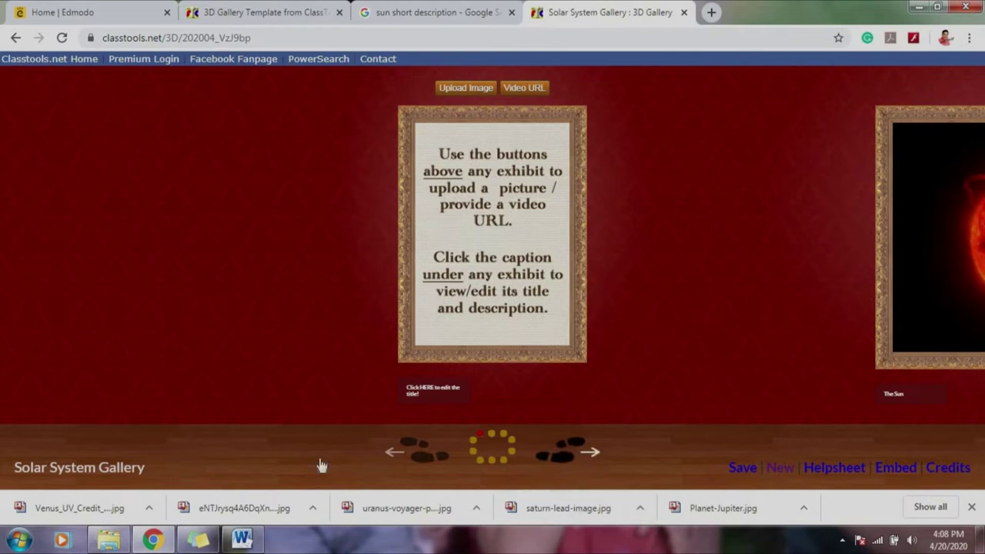
Append 'by' and the author's name to the gallery title, then step to The Sun exhibit.
click(95, 471)
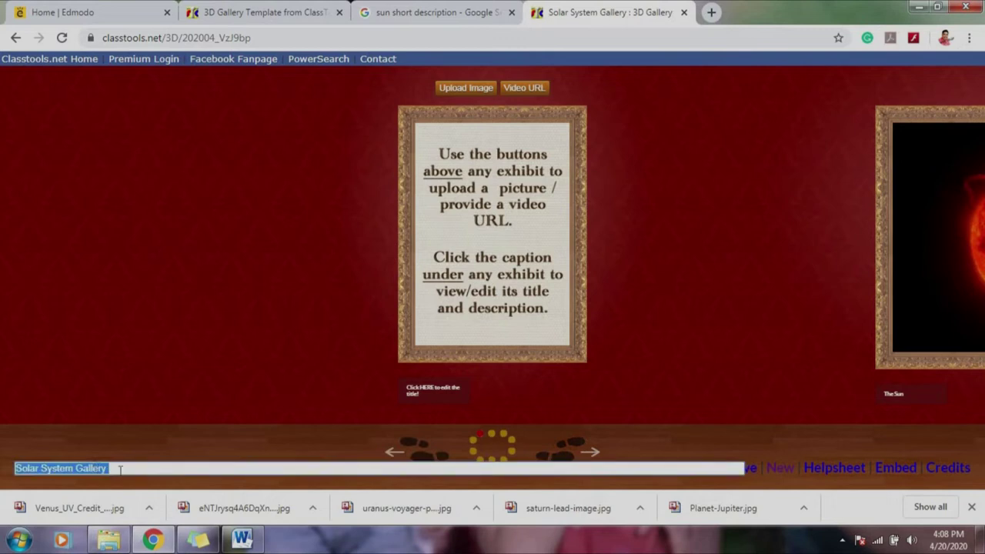
click(126, 469)
drag(126, 469, 4, 478)
click(150, 469)
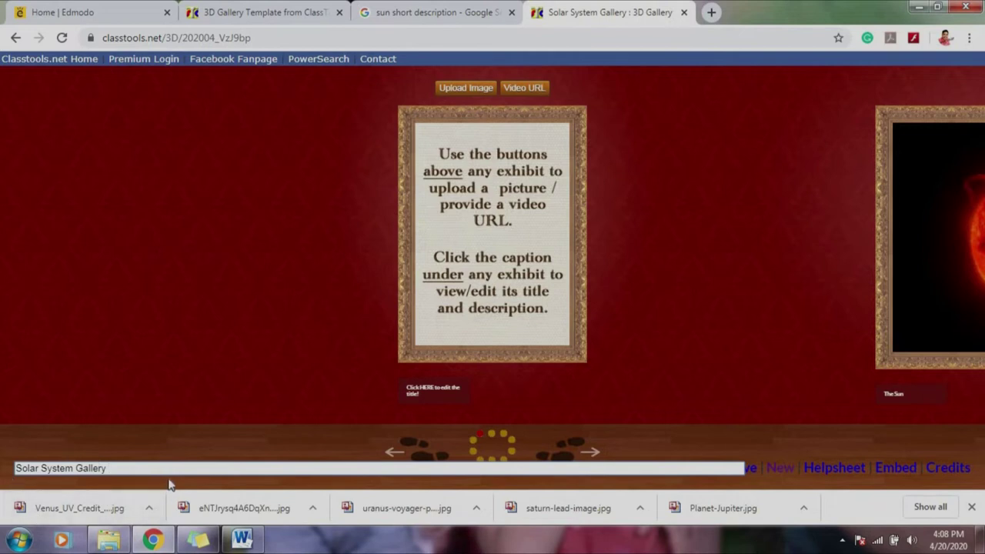
text(by Justin ()
text(Laksamana)
key(Return)
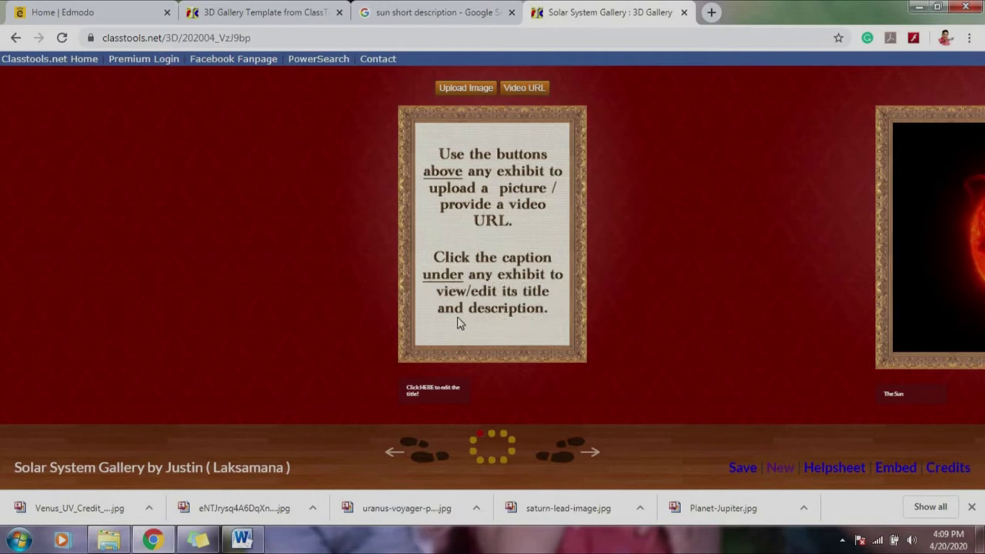
click(594, 455)
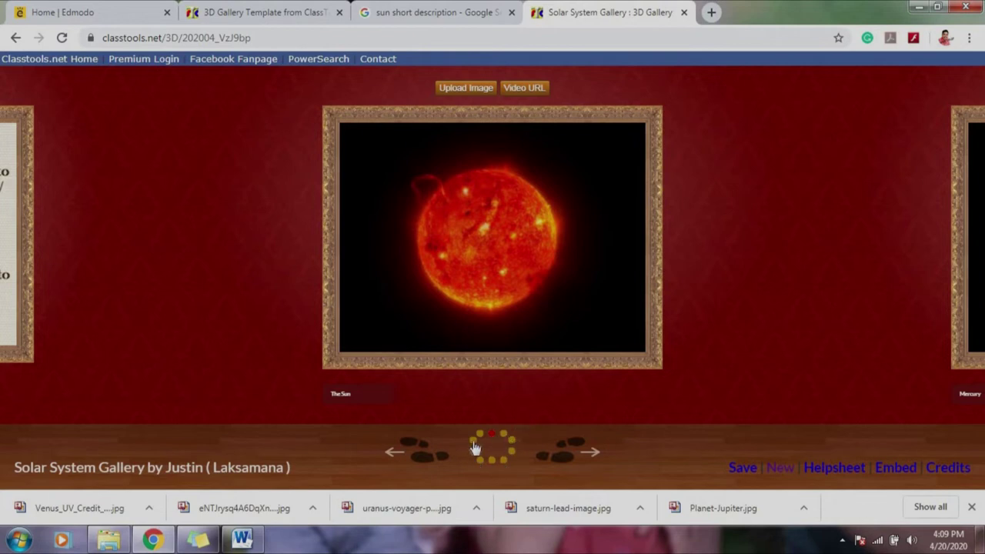
Return to The Sun exhibit, cancel an image upload, and open its caption panel.
click(392, 456)
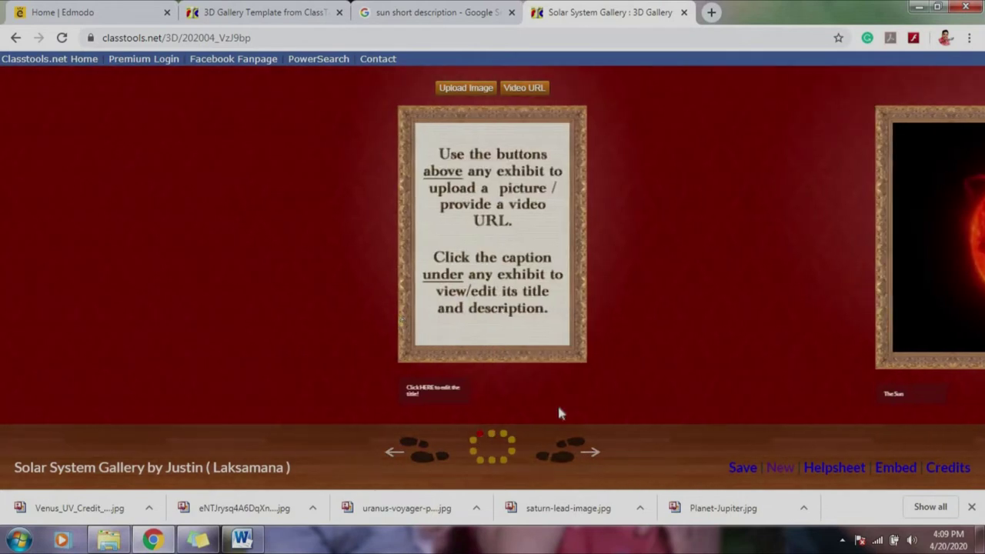
click(591, 456)
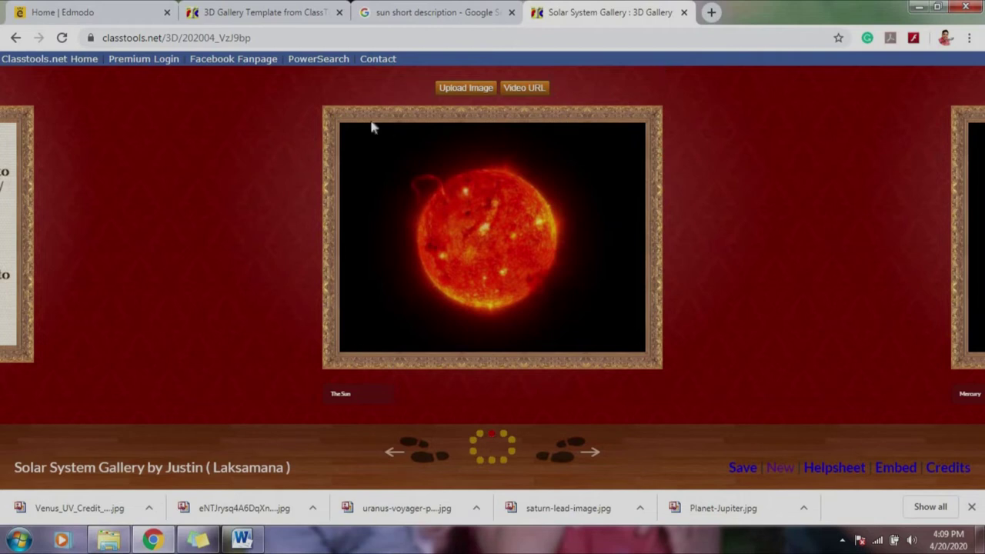
click(462, 91)
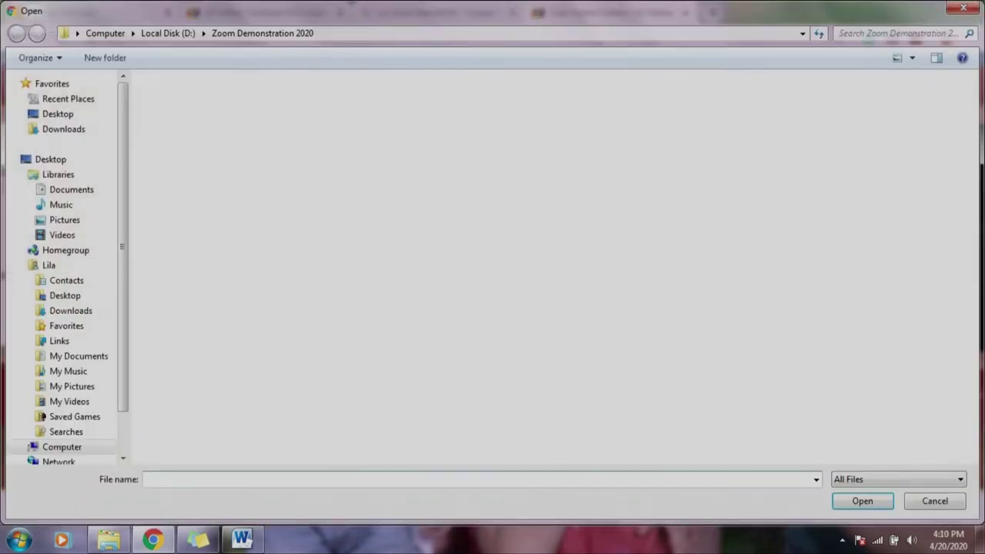
mouse_move(974, 123)
mouse_down()
mouse_move(978, 224)
mouse_move(981, 117)
mouse_up()
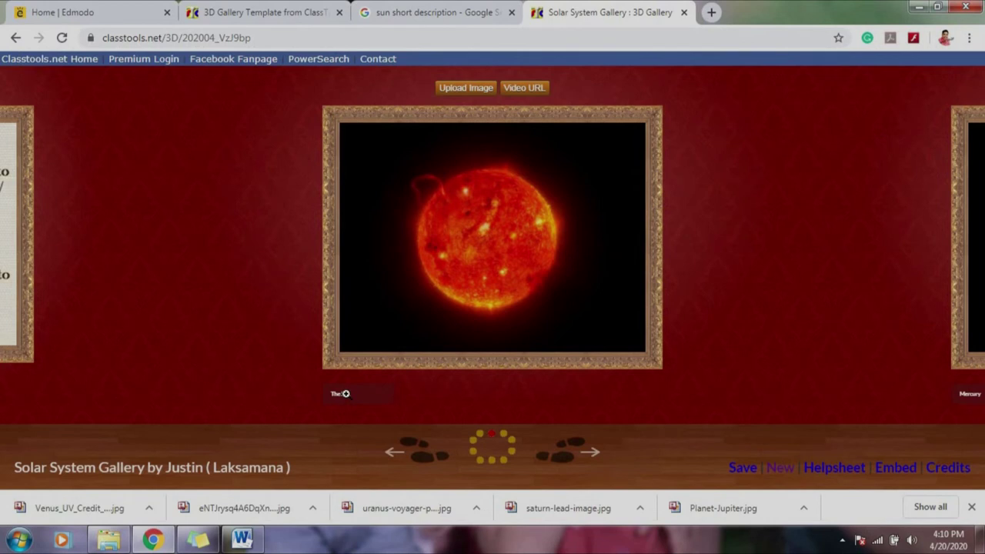
click(344, 394)
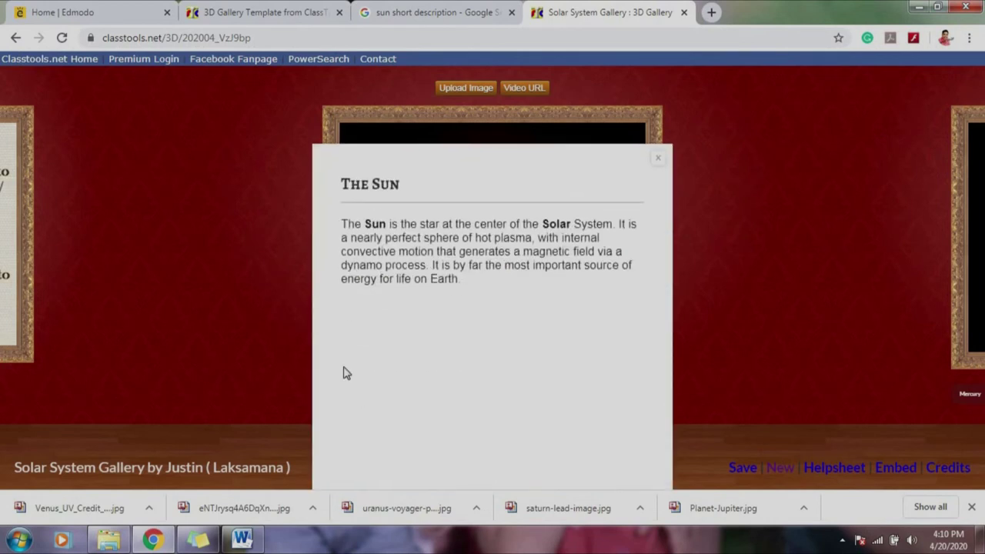
Edit The Sun exhibit's description of the Sun as a star.
double_click(401, 254)
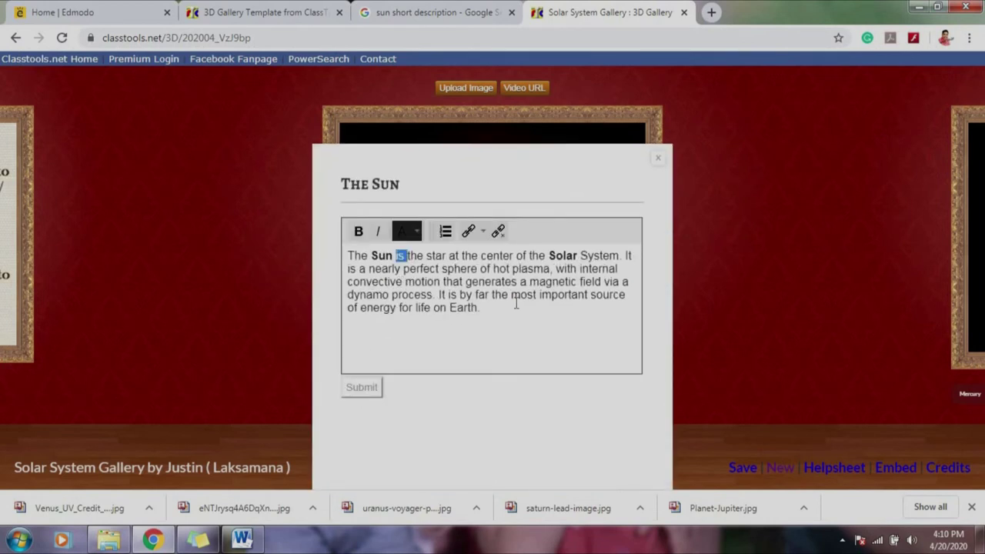
drag(516, 305, 346, 249)
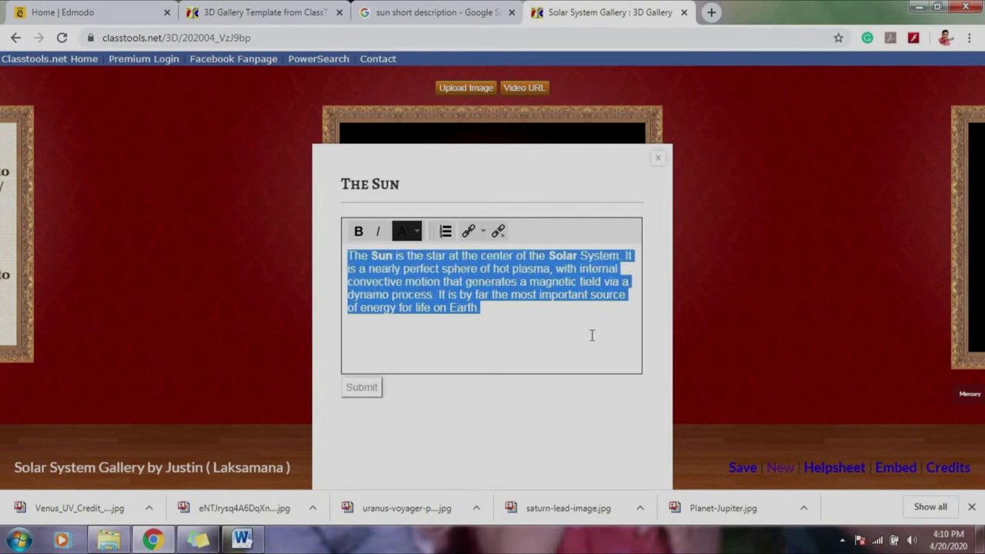
click(545, 369)
click(362, 388)
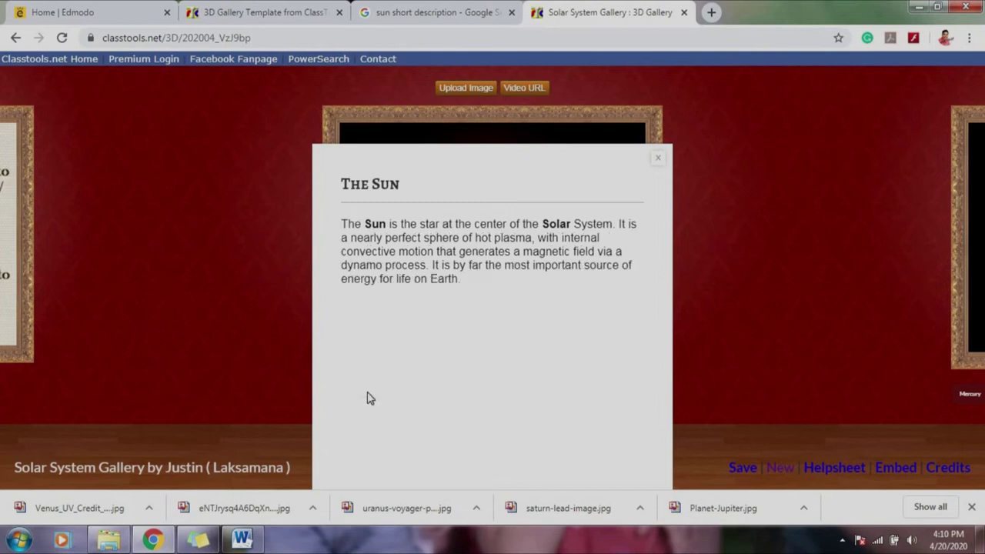
click(423, 252)
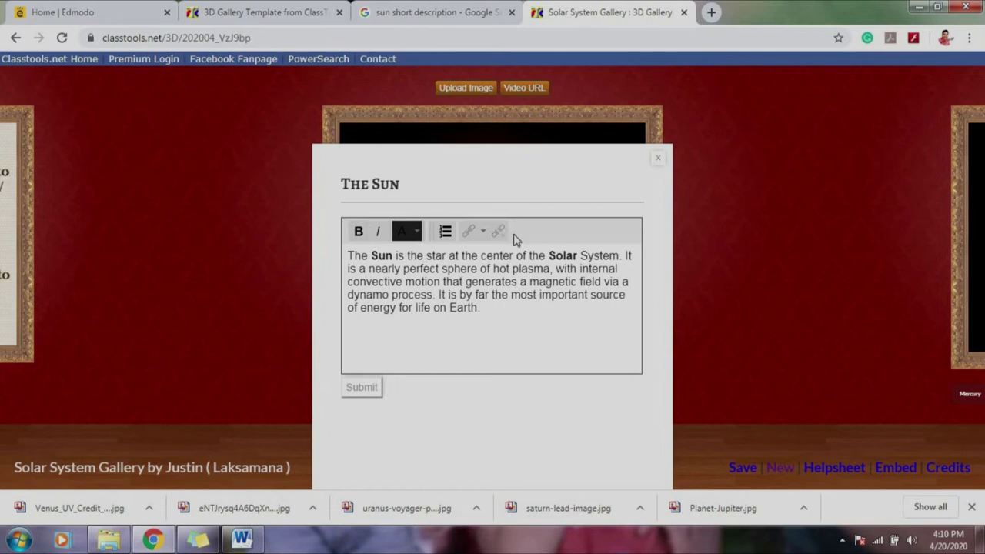
drag(480, 308, 348, 257)
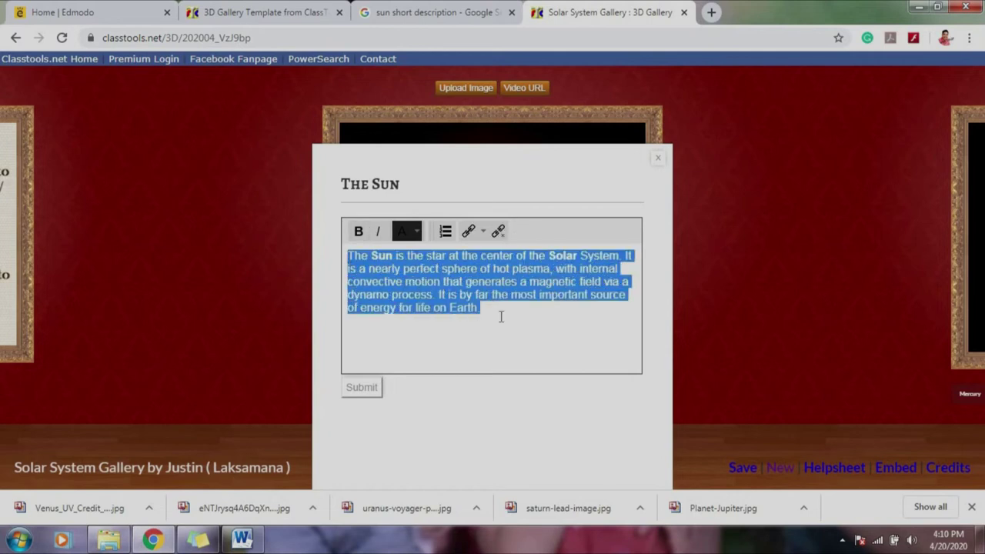
click(540, 334)
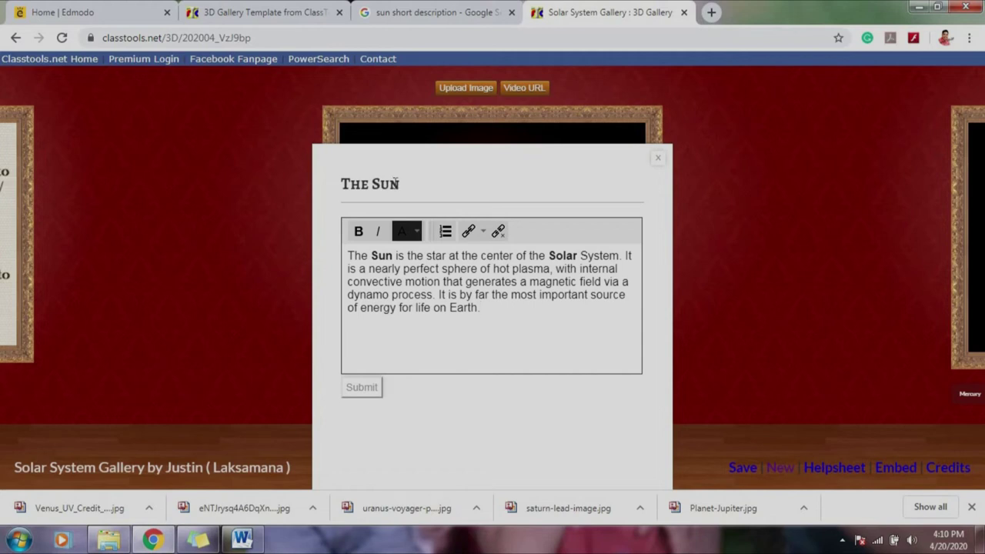
Set the exhibit title to 'The Sun' and submit the caption.
double_click(397, 184)
click(411, 185)
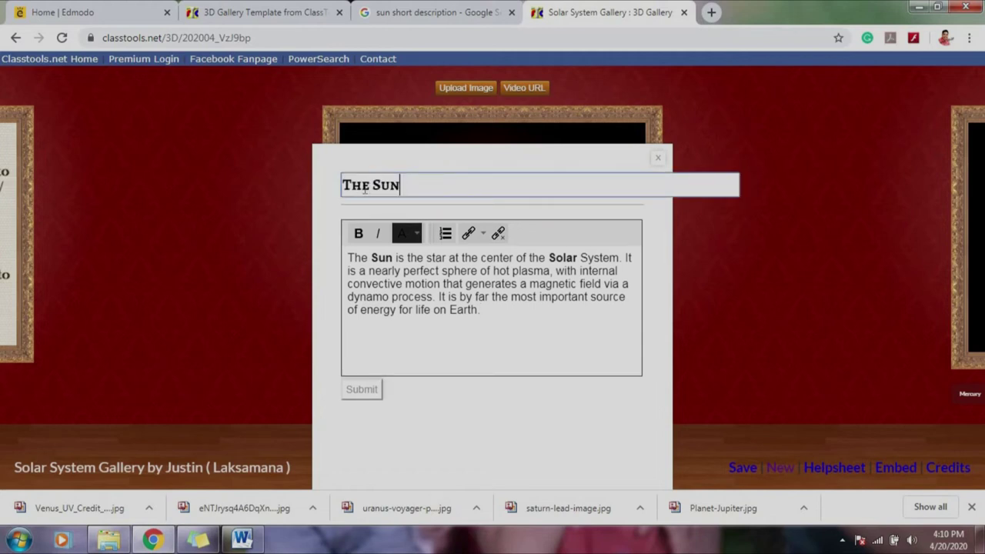
double_click(419, 183)
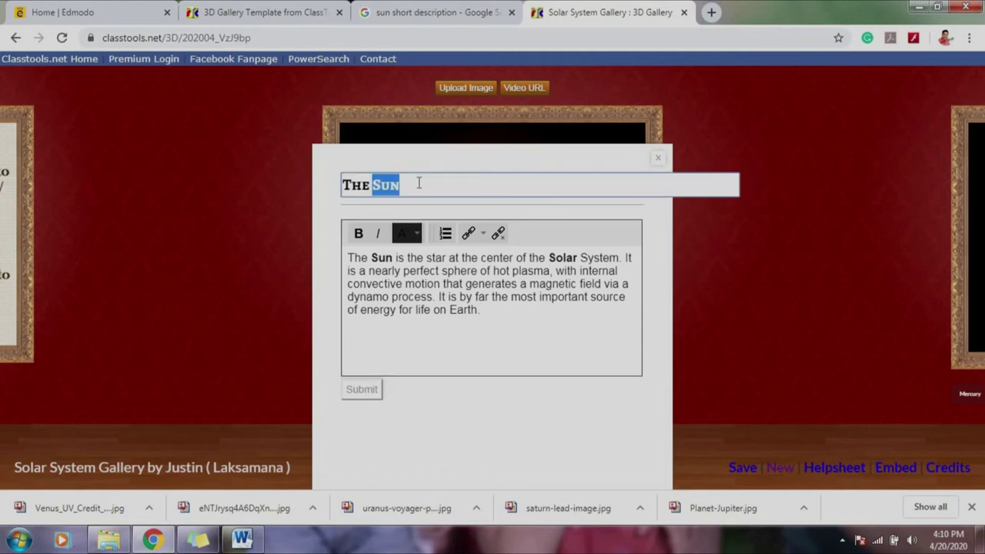
click(484, 189)
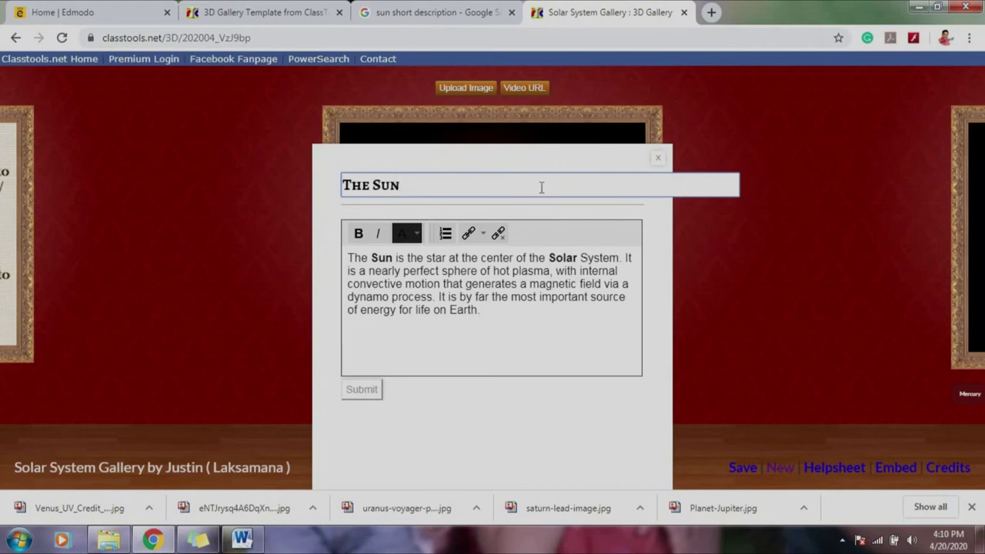
click(376, 389)
Close the Sun info window, walk past Mercury and Venus to Mr. and Mrs. Andrews, and start an image upload.
click(657, 164)
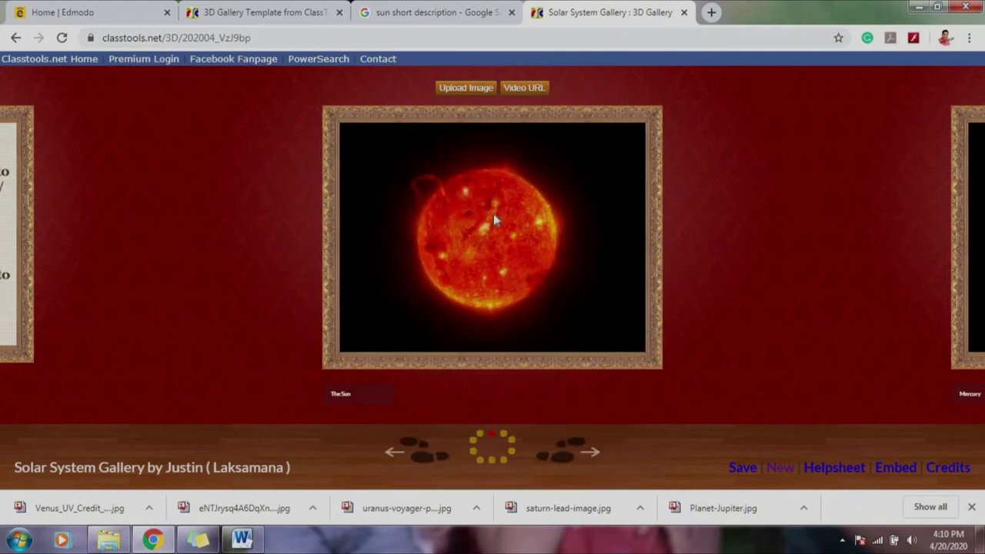
click(593, 456)
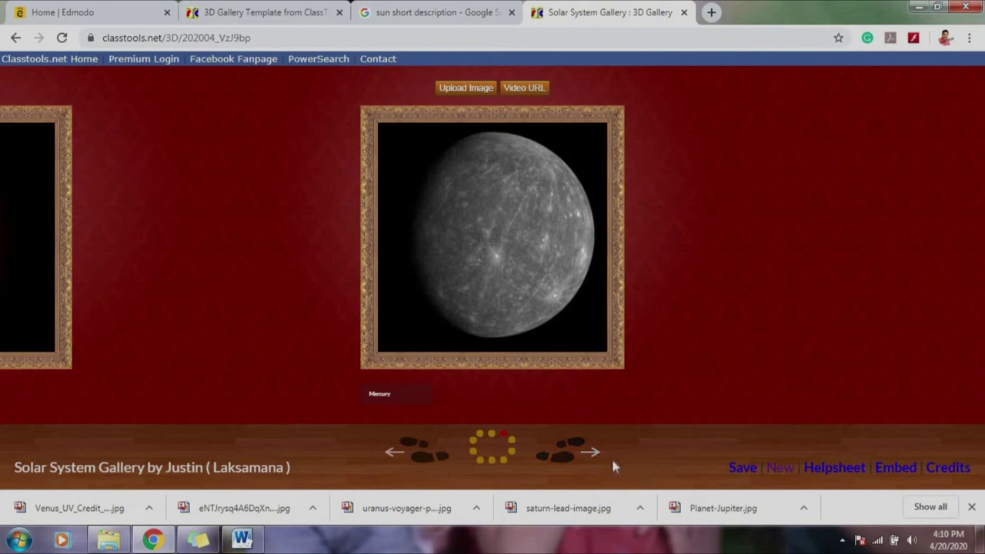
click(590, 455)
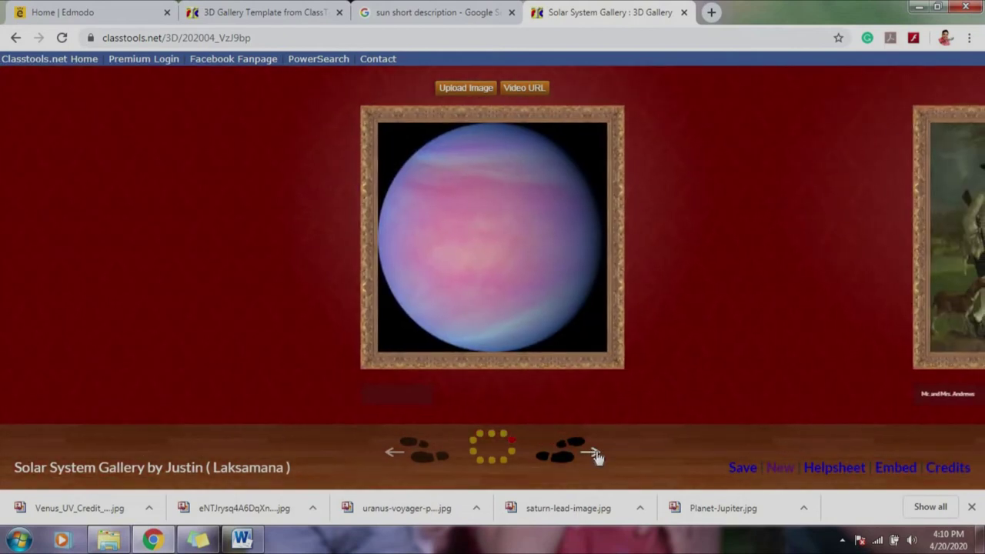
click(594, 456)
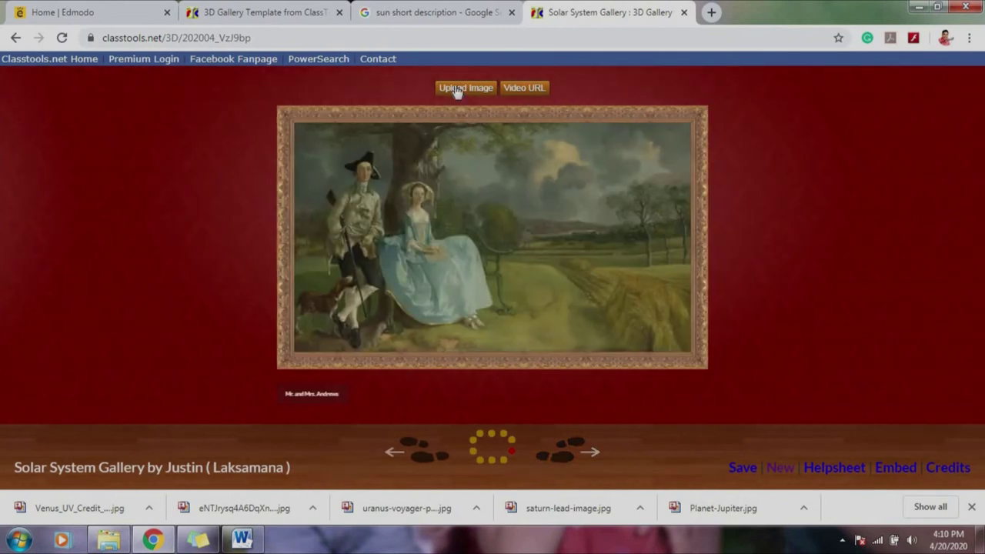
click(457, 89)
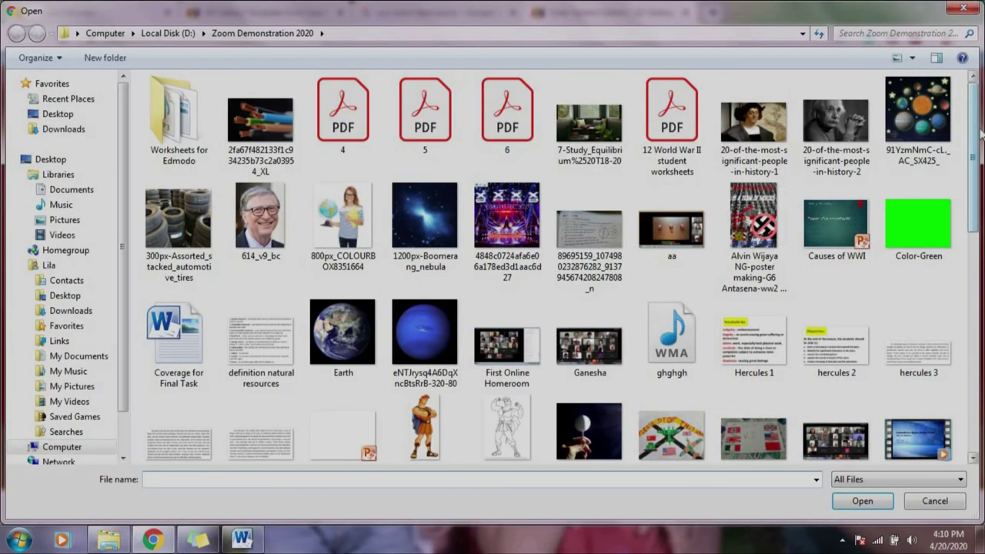
Upload the Earth image into the Mr. and Mrs. Andrews frame.
click(372, 350)
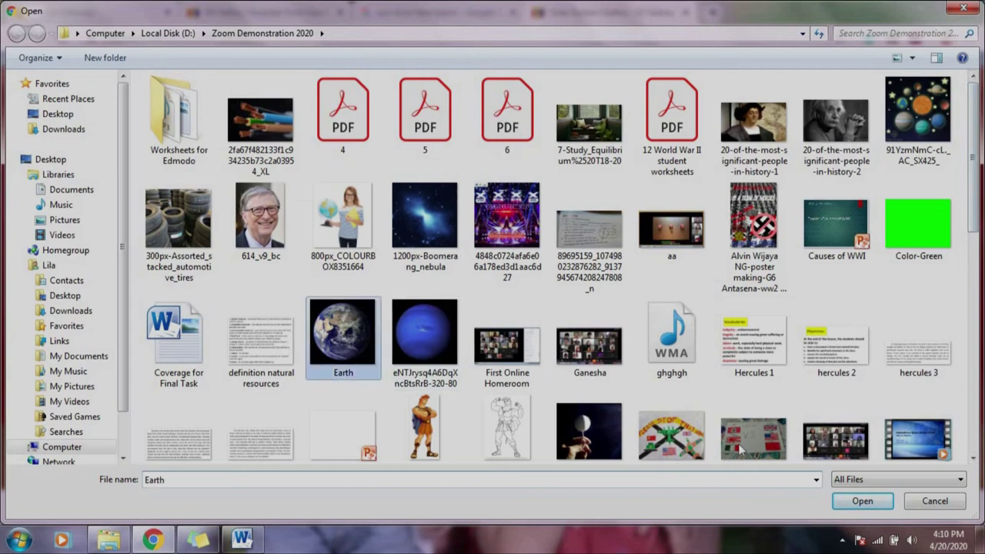
click(865, 501)
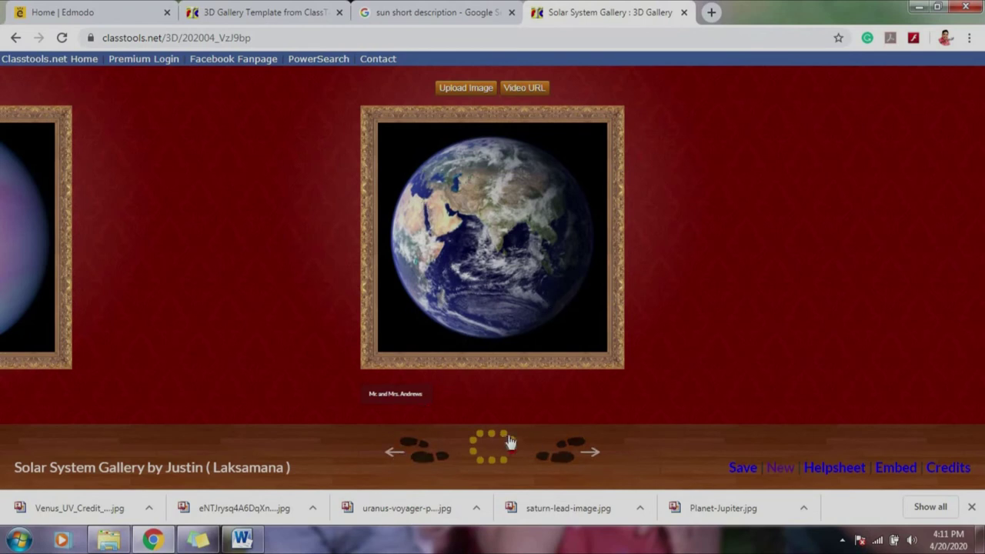
Replace the frame's description with 'The planets that supports life..'.
click(390, 394)
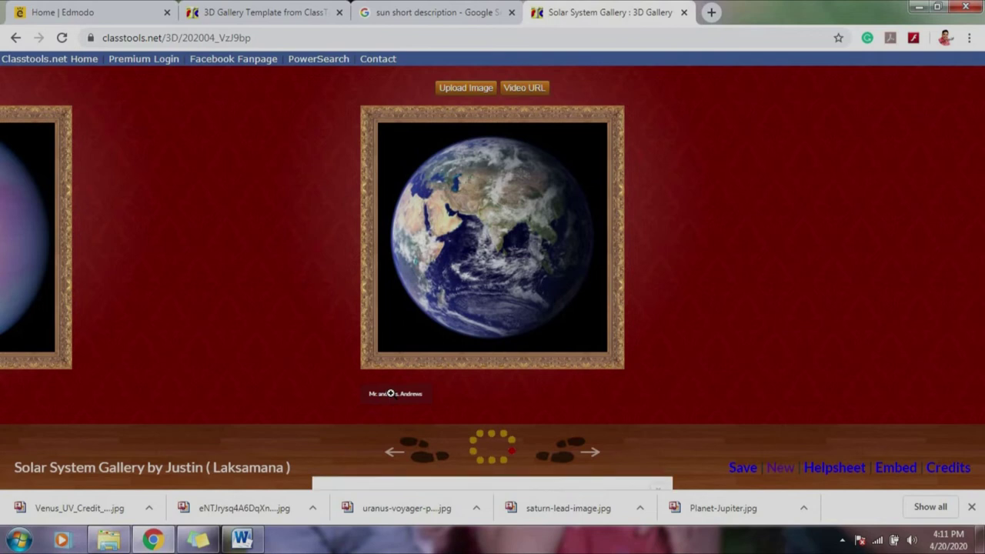
click(482, 237)
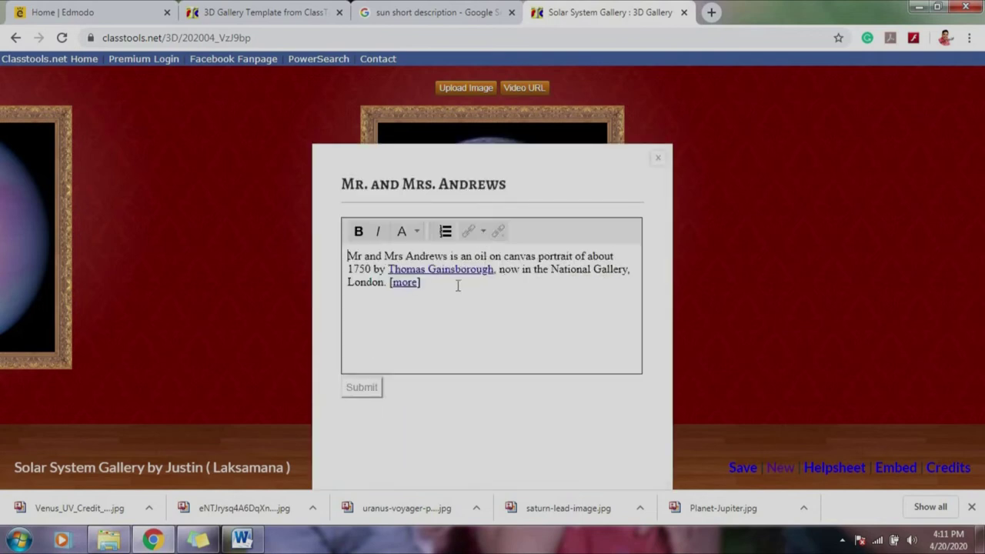
drag(457, 284, 345, 258)
key(BackSpace)
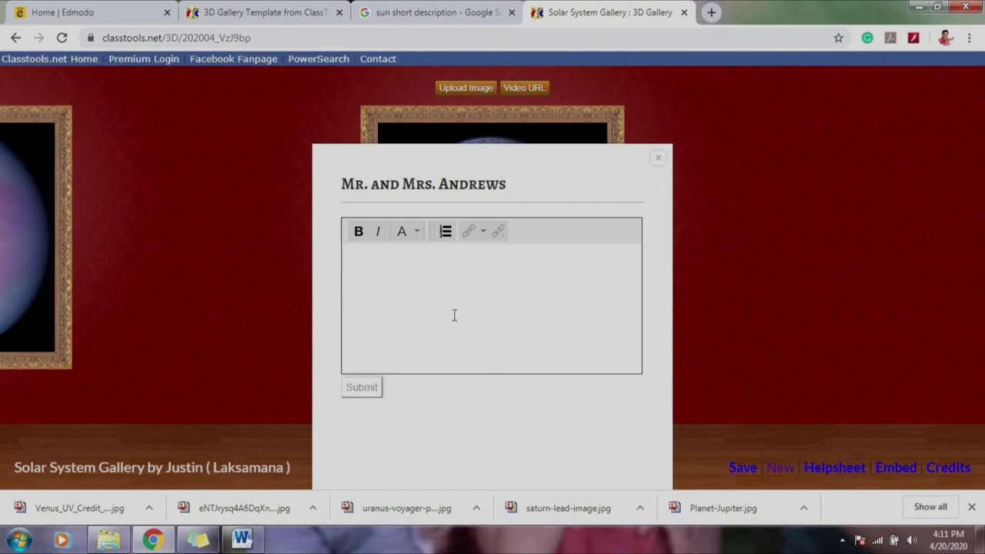
text(Our P)
key(BackSpace)
key(BackSpace)
key(BackSpace)
key(BackSpace)
key(BackSpace)
text(The planets that sup)
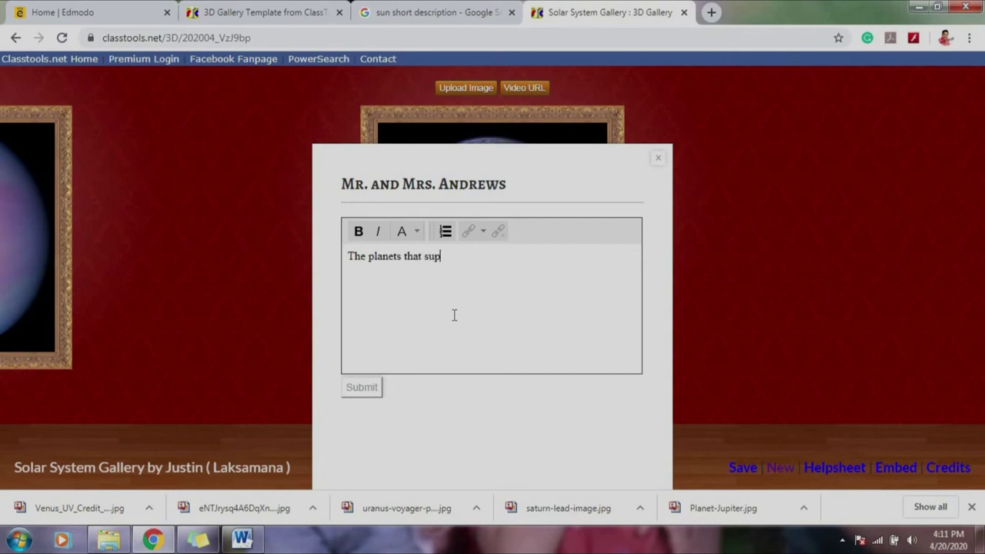
text(ports life..)
Retitle the exhibit from 'Mr. and Mrs. Andrews' to 'Earth' and submit the caption.
double_click(427, 181)
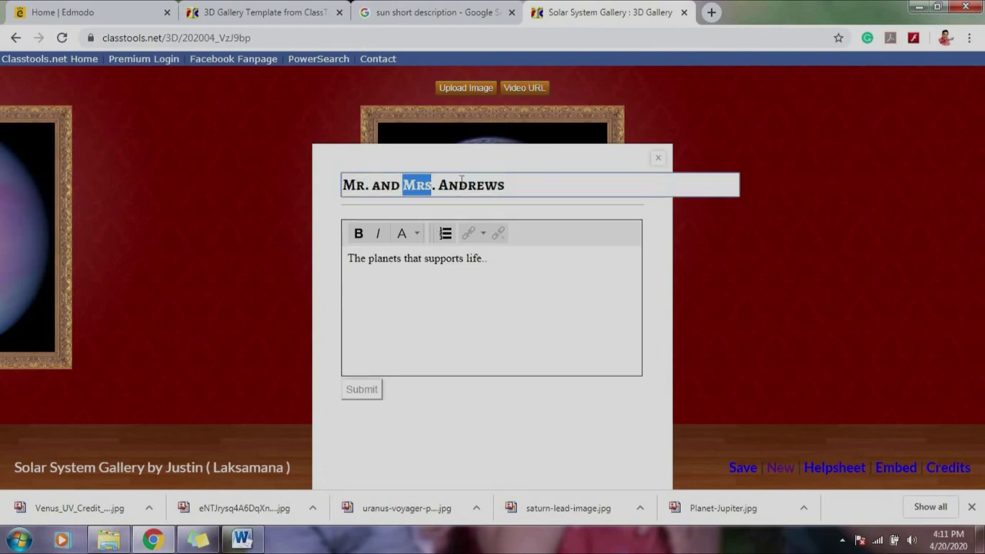
drag(509, 181, 457, 185)
key(End)
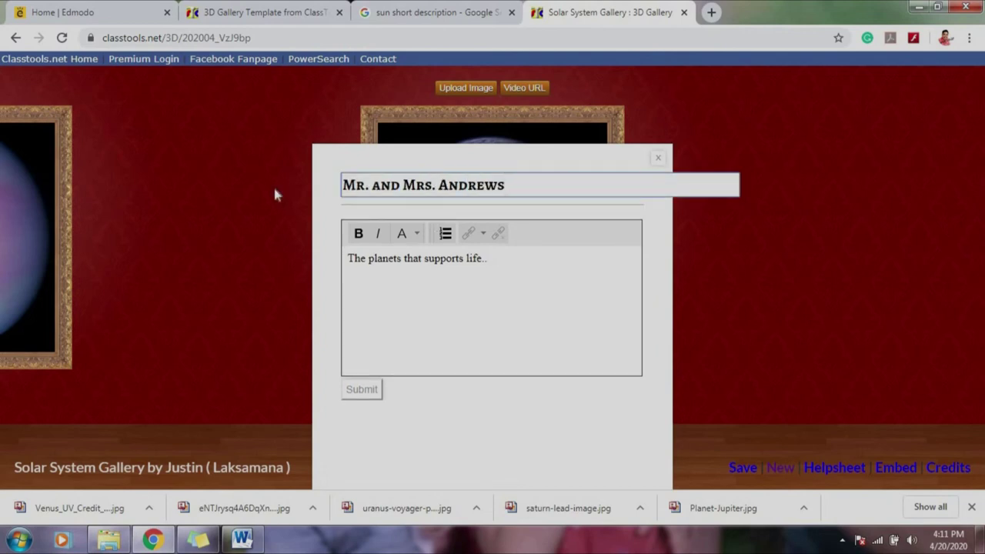
key(BackSpace)
key(BackSpace)
key(BackSpace)
key(BackSpace)
key(BackSpace)
key(BackSpace)
key(BackSpace)
key(BackSpace)
key(BackSpace)
key(BackSpace)
key(BackSpace)
key(BackSpace)
key(BackSpace)
key(BackSpace)
key(BackSpace)
key(BackSpace)
key(BackSpace)
key(BackSpace)
key(BackSpace)
key(BackSpace)
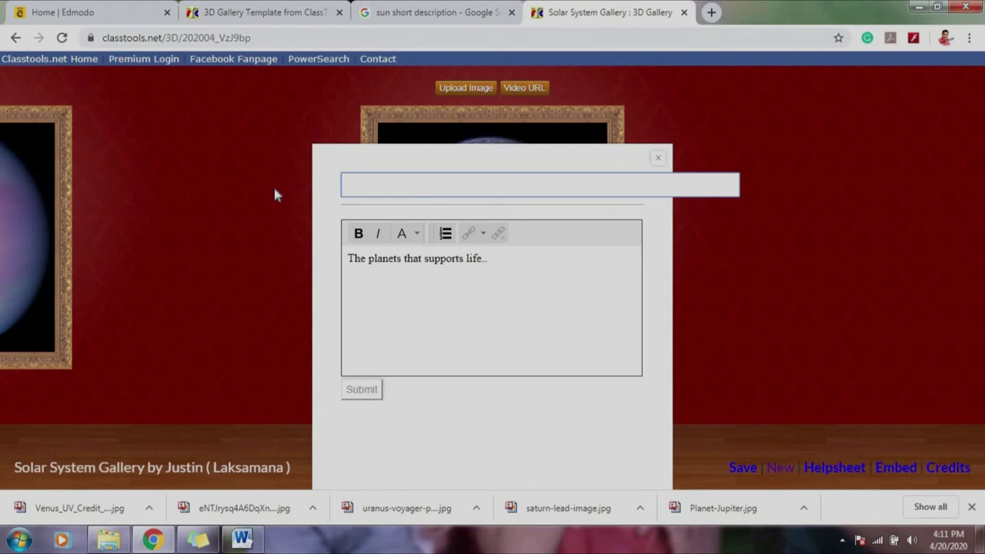
text(Earth)
click(360, 390)
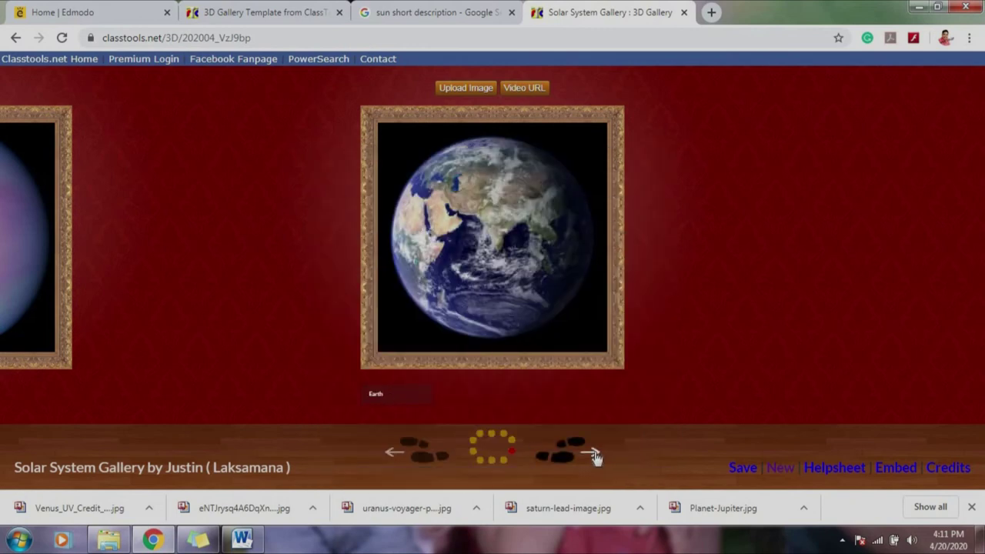
Walk past the remaining paintings back to the Sun exhibit and save the gallery.
click(595, 457)
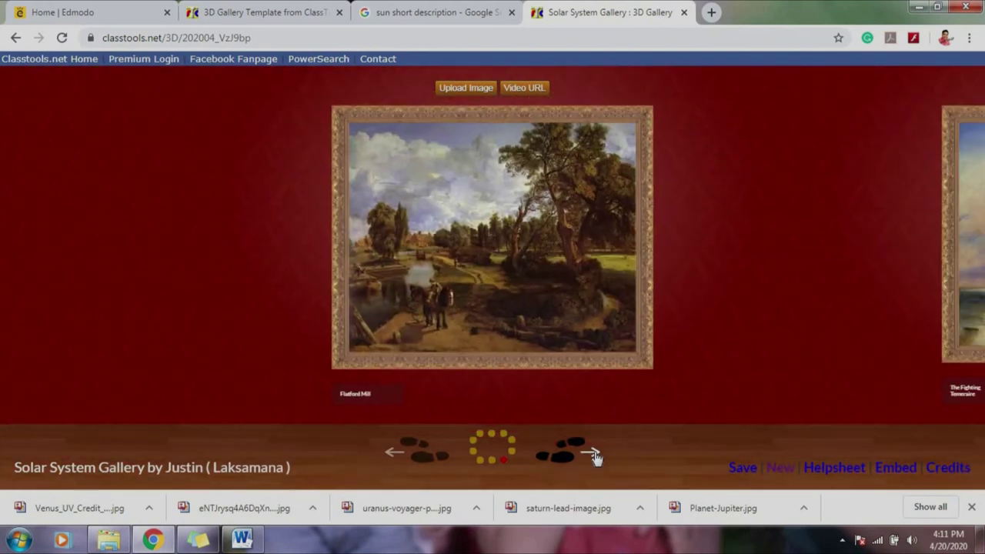
click(595, 457)
click(595, 456)
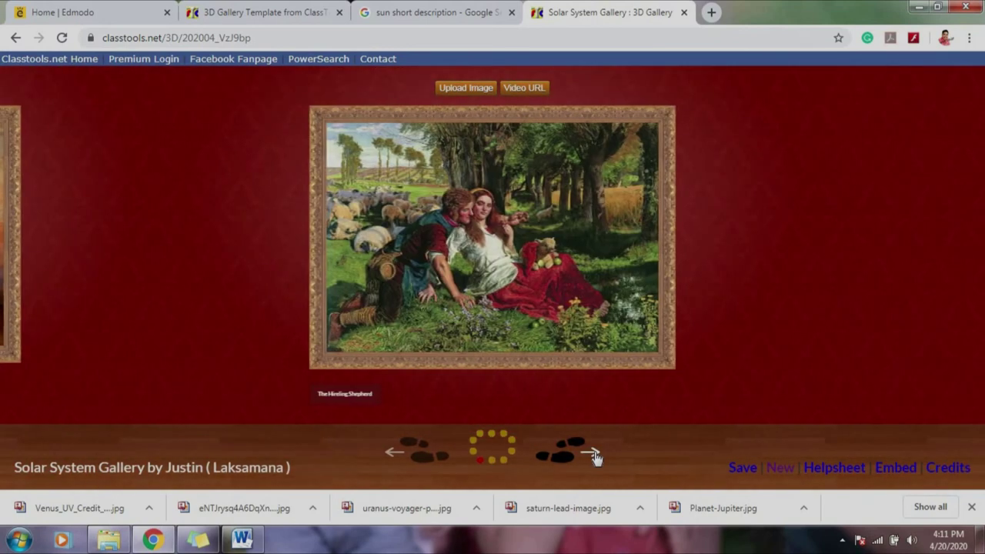
click(595, 457)
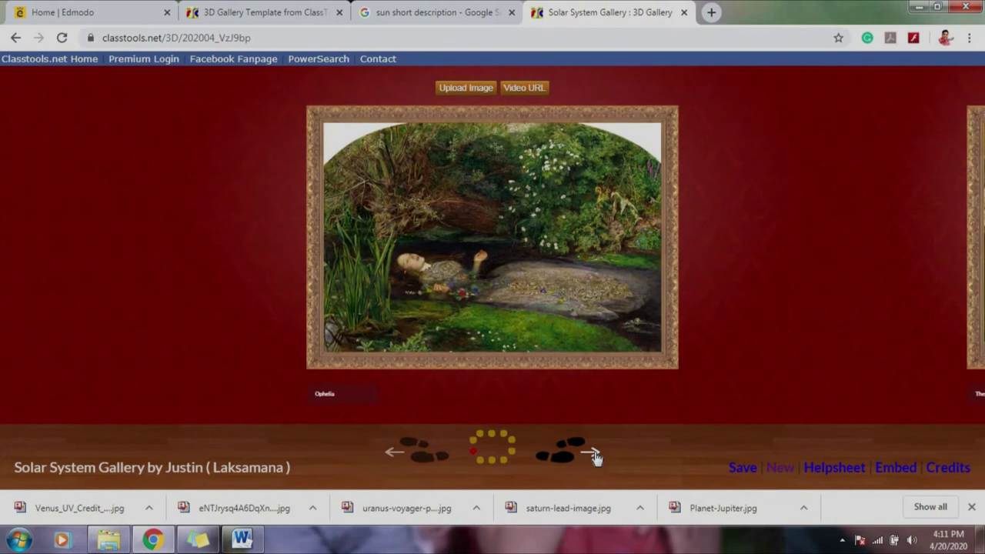
click(595, 456)
click(595, 456)
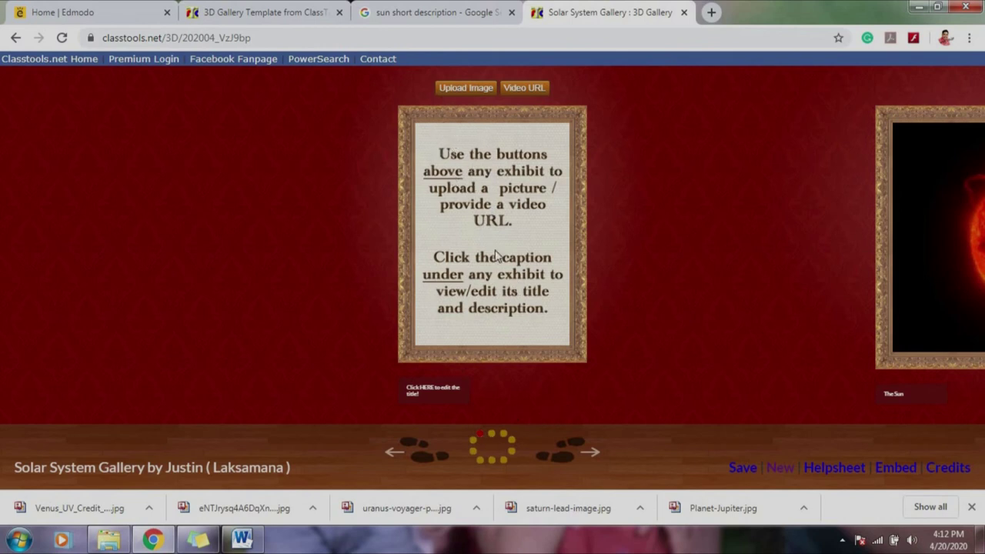
click(591, 456)
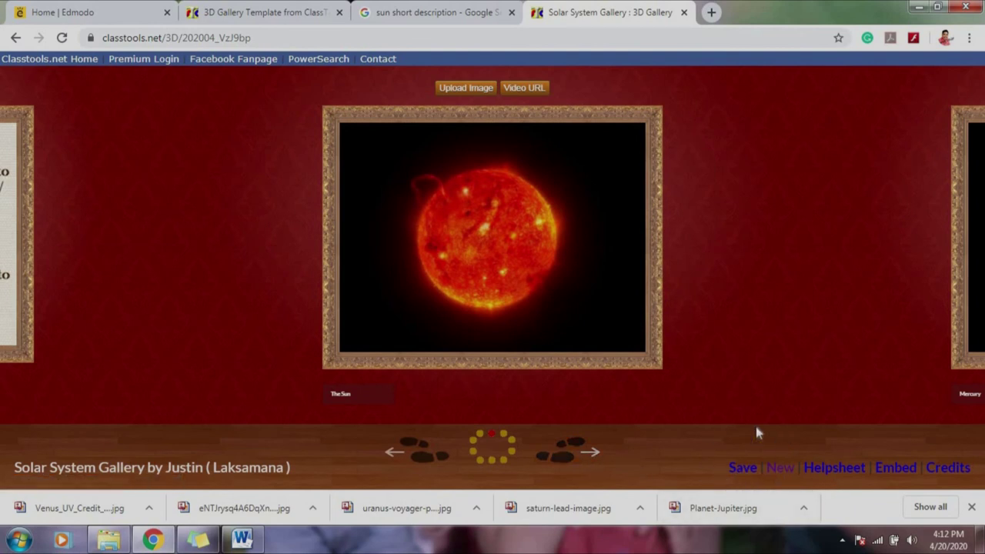
click(739, 470)
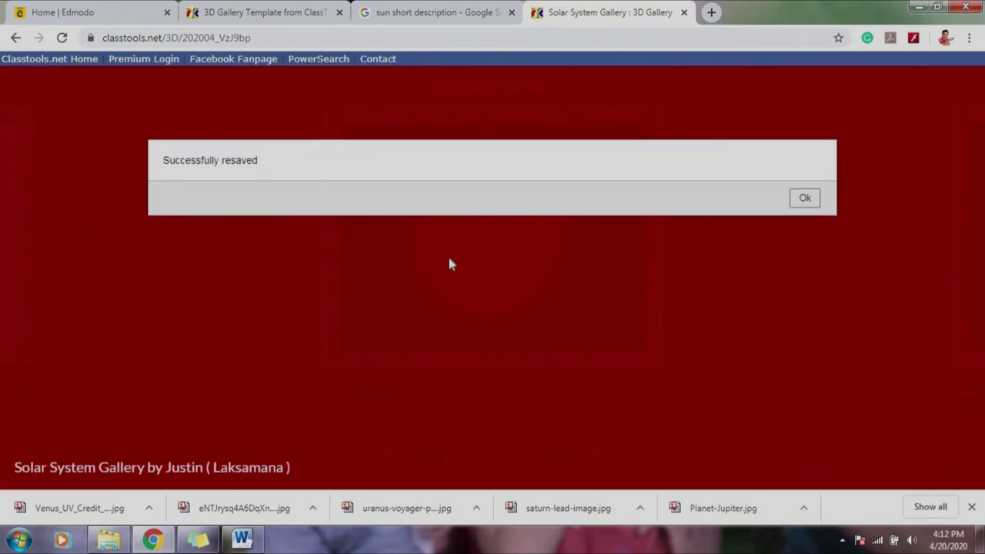
Dismiss the save confirmation, copy the gallery's web address, and return to the Edmodo feed.
click(803, 200)
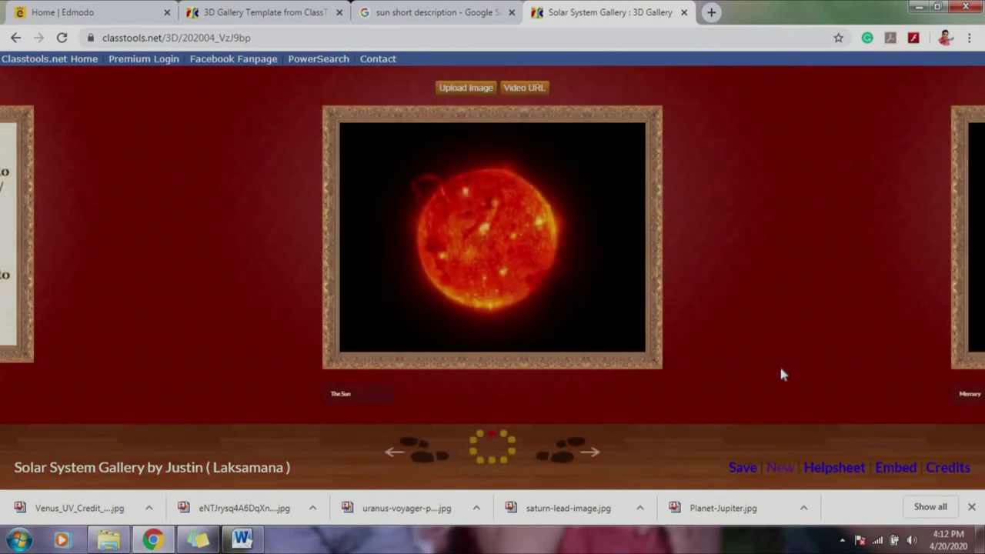
click(245, 38)
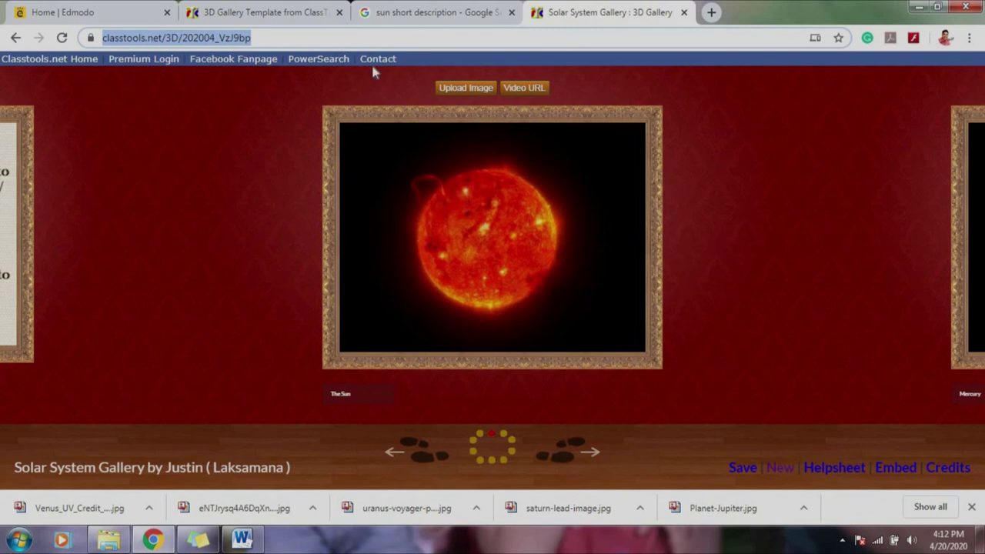
click(84, 10)
scroll(526, 259, up, 10)
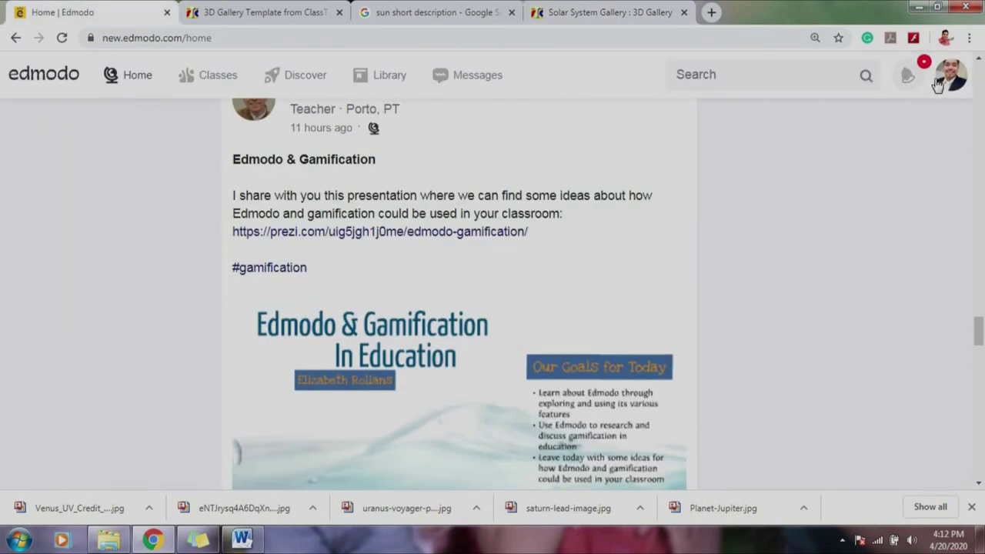
Scroll the Edmodo home feed back to the top, showing the profile card and post box.
scroll(499, 279, down, 2)
scroll(499, 279, up, 6)
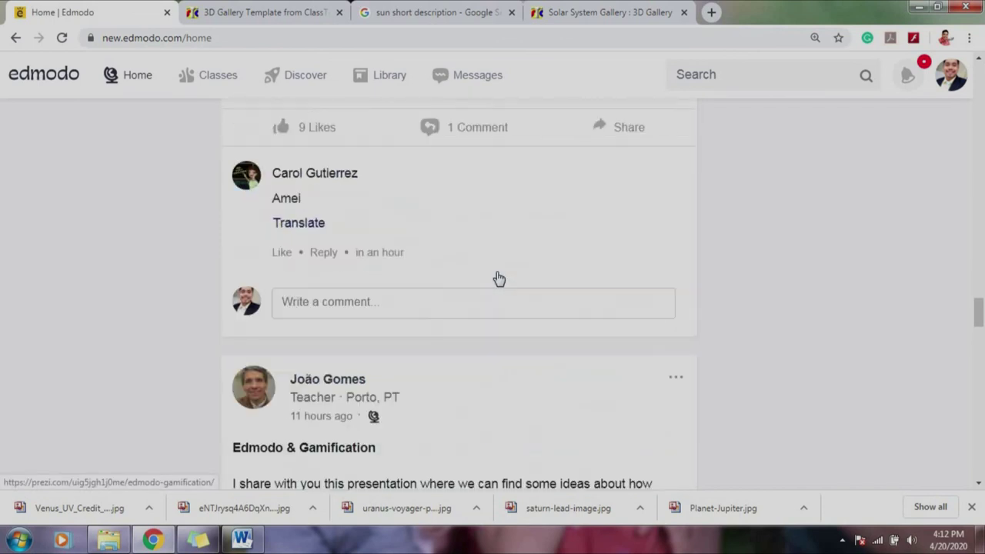
scroll(499, 278, down, 4)
scroll(499, 278, up, 20)
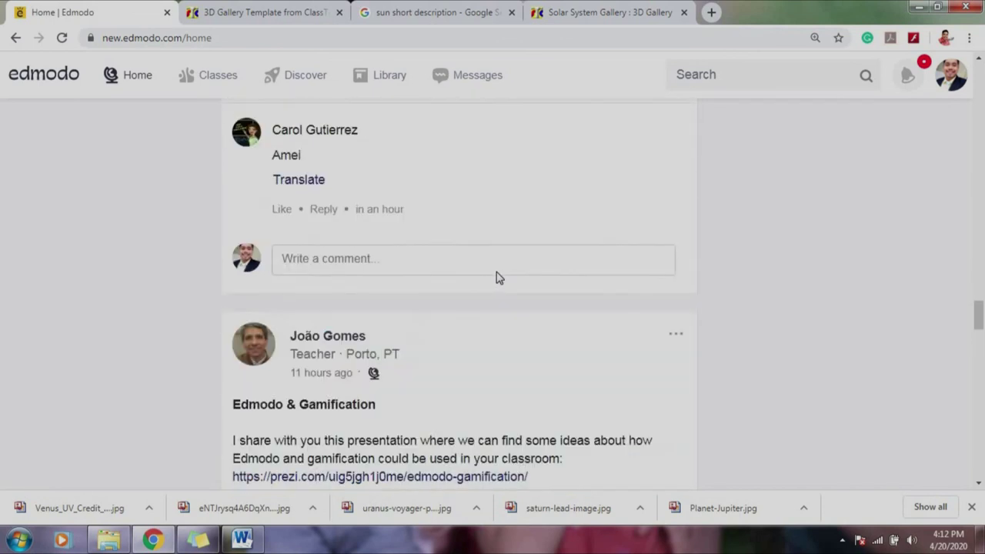
scroll(498, 279, up, 20)
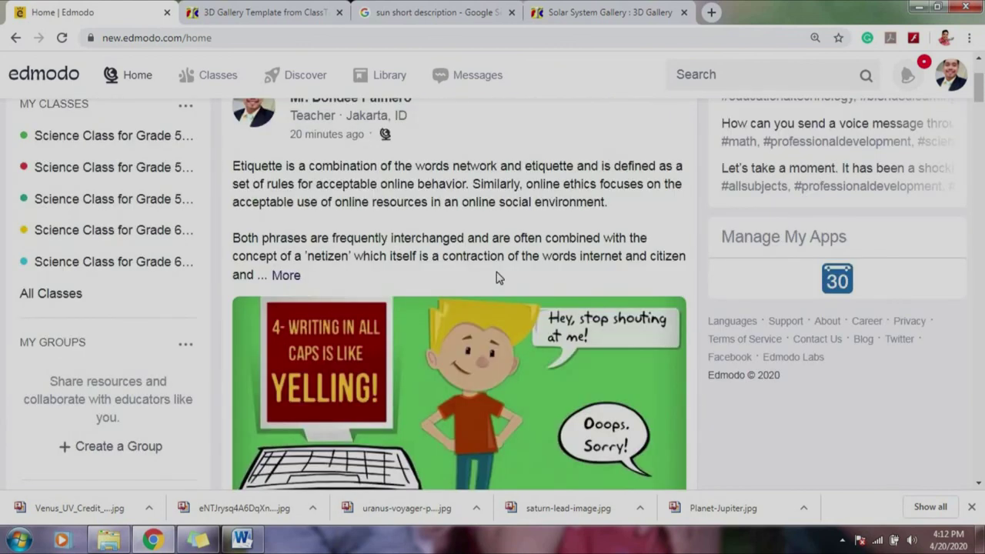
scroll(499, 279, up, 2)
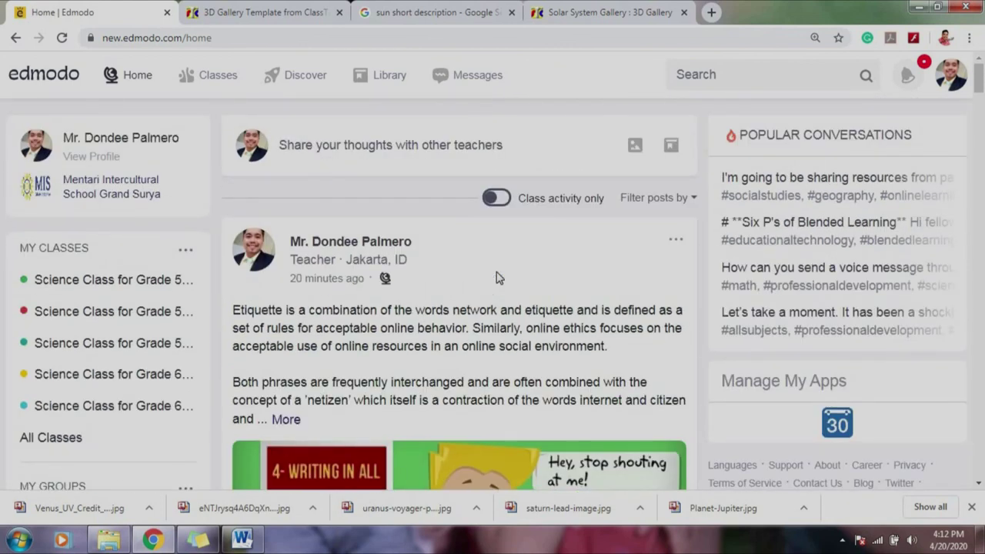